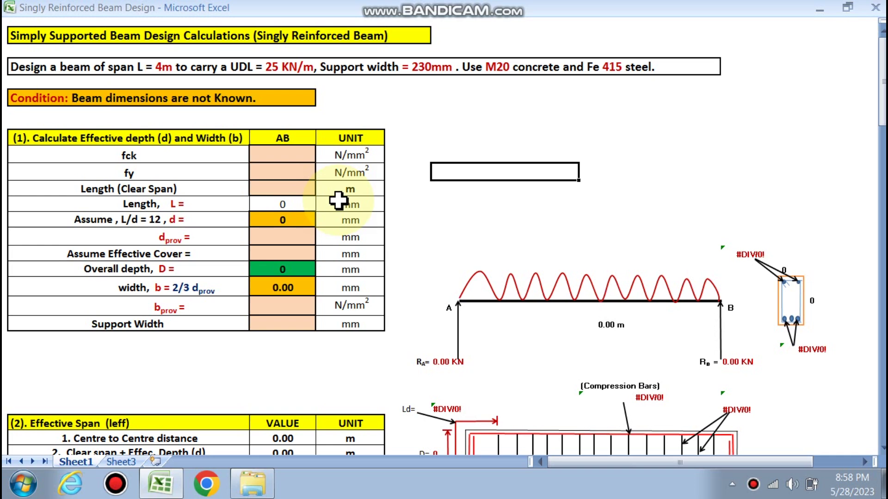
- Review the beam design worksheet from the effective depth section through to the development length section
scroll(157, 134, "down", 1)
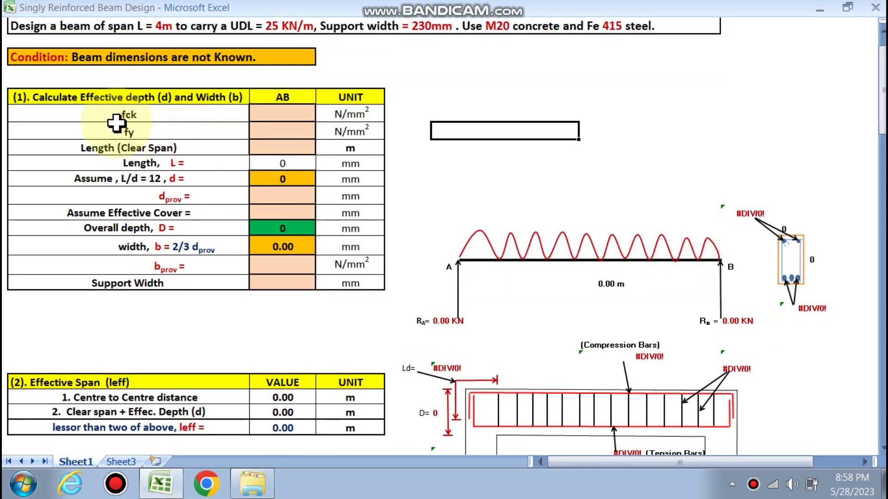
scroll(273, 171, "down", 3)
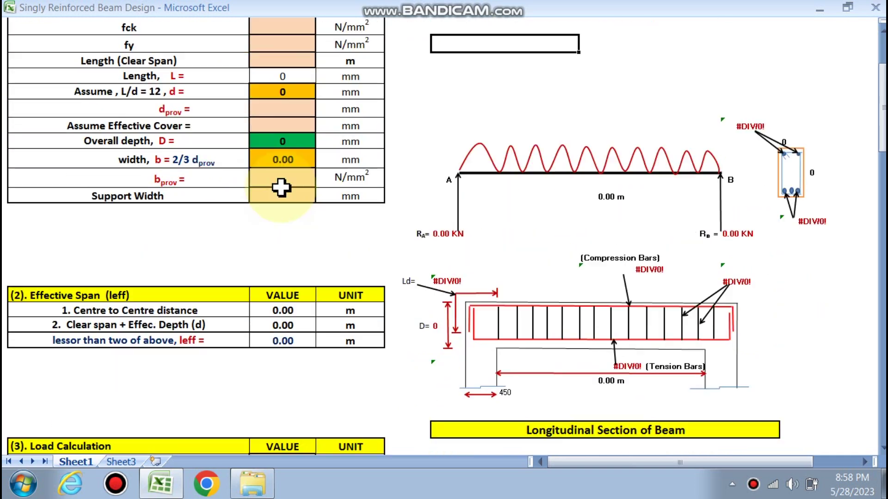
scroll(279, 191, "down", 1)
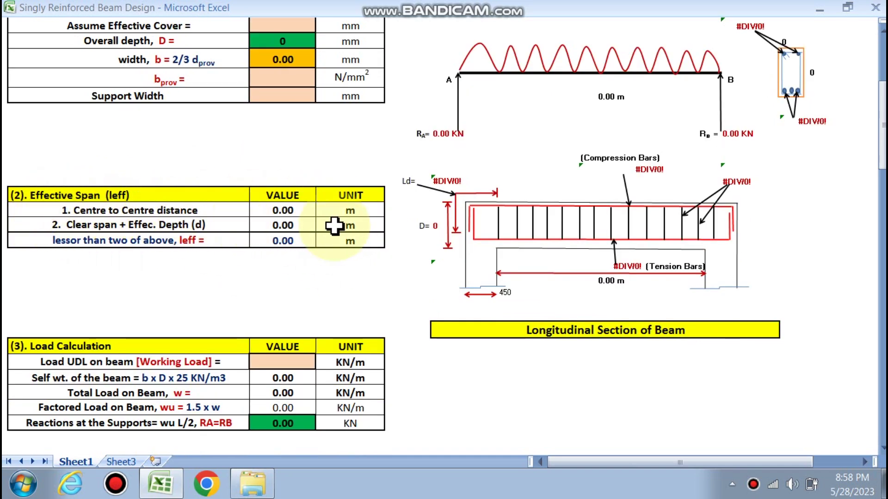
scroll(430, 238, "down", 1)
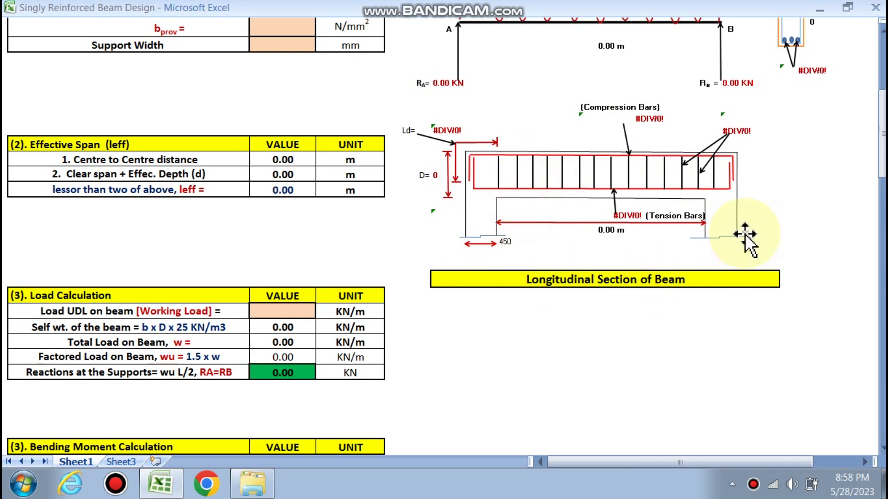
scroll(743, 208, "up", 2)
scroll(231, 289, "down", 3)
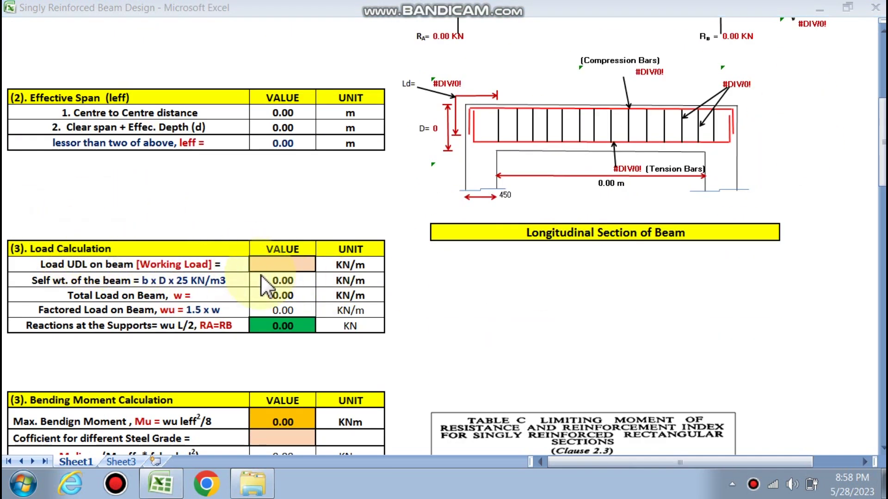
scroll(268, 289, "down", 1)
scroll(198, 272, "down", 2)
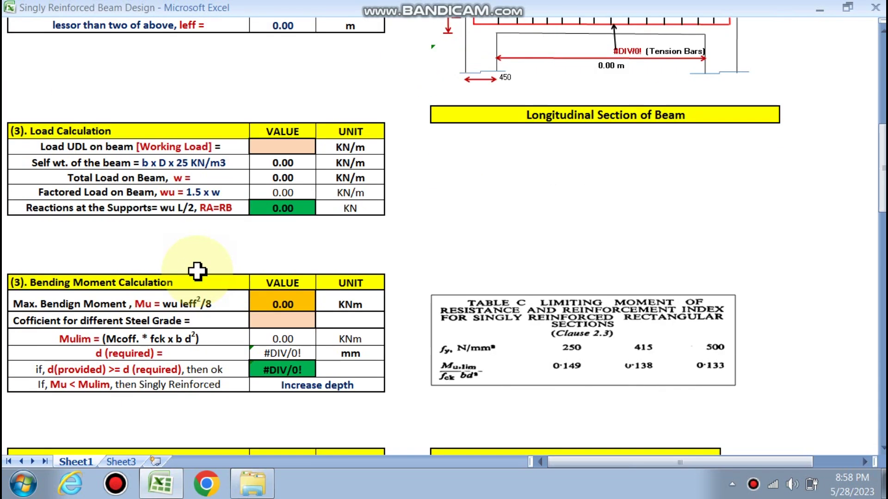
scroll(197, 271, "down", 1)
scroll(208, 172, "down", 2)
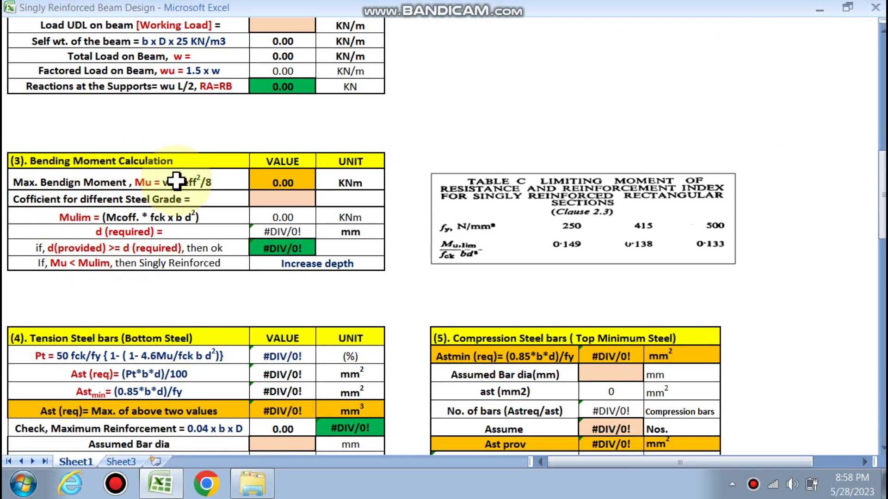
scroll(284, 277, "down", 4)
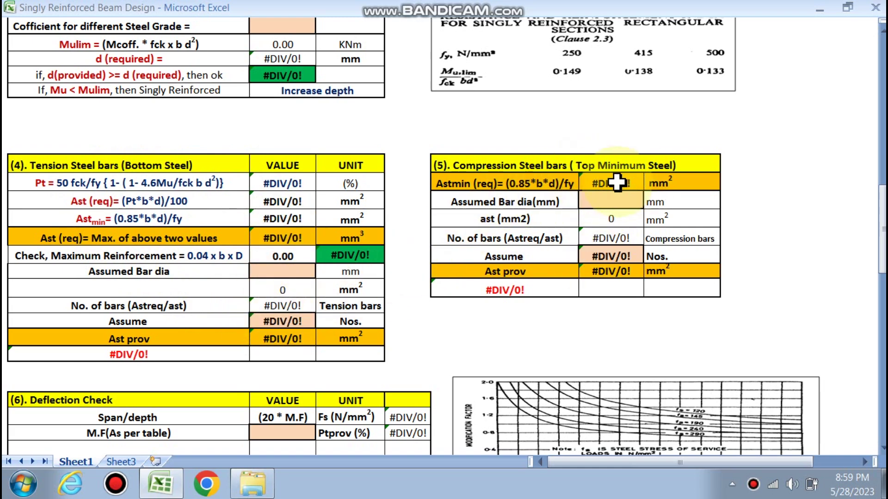
scroll(376, 243, "down", 4)
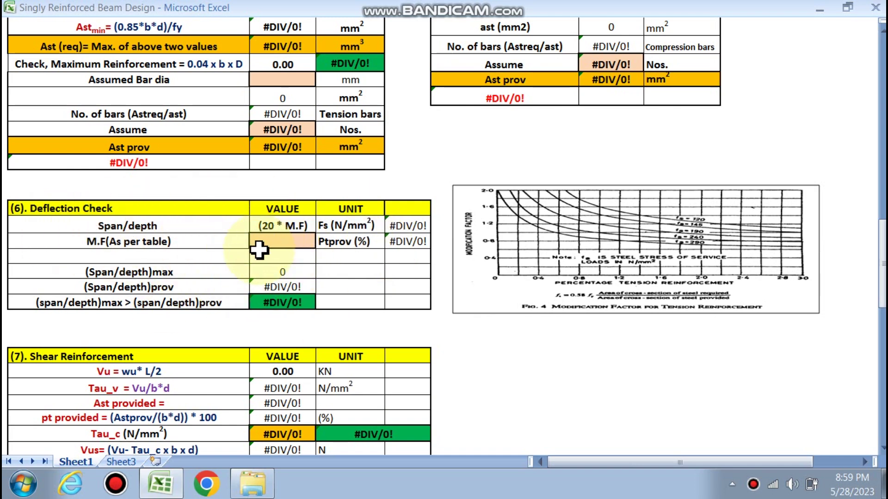
scroll(291, 273, "down", 3)
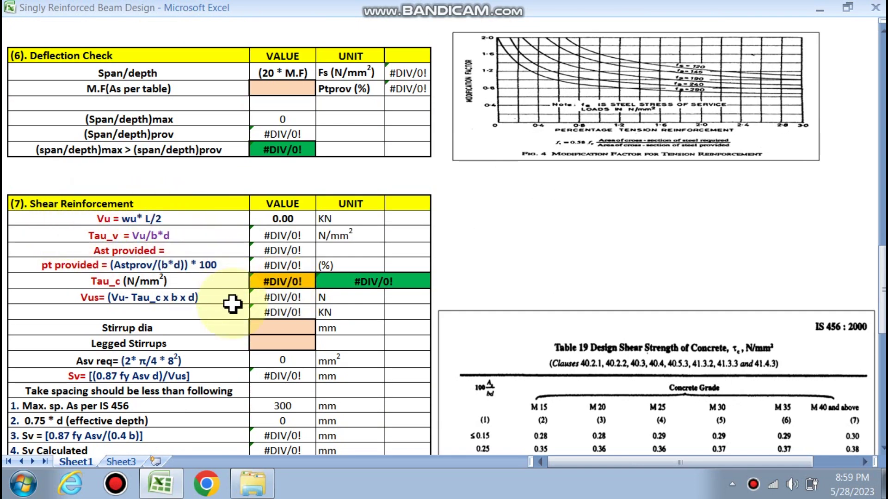
scroll(250, 296, "down", 1)
scroll(252, 277, "down", 2)
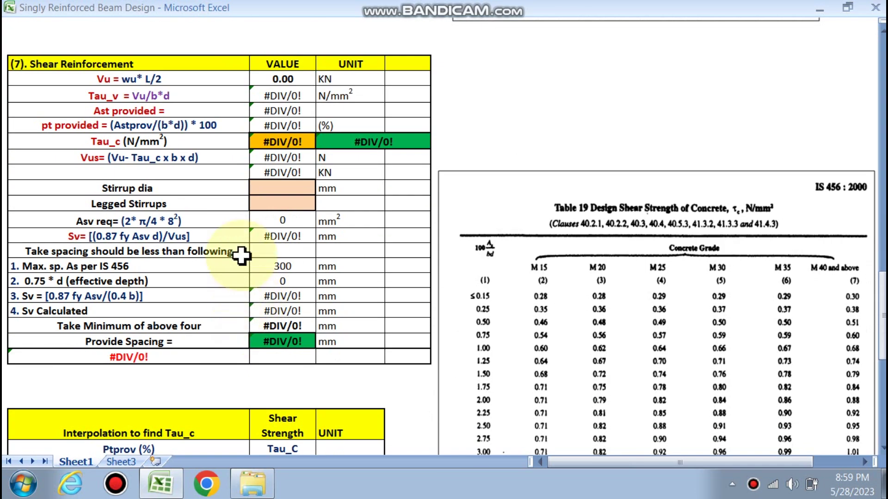
scroll(275, 196, "down", 2)
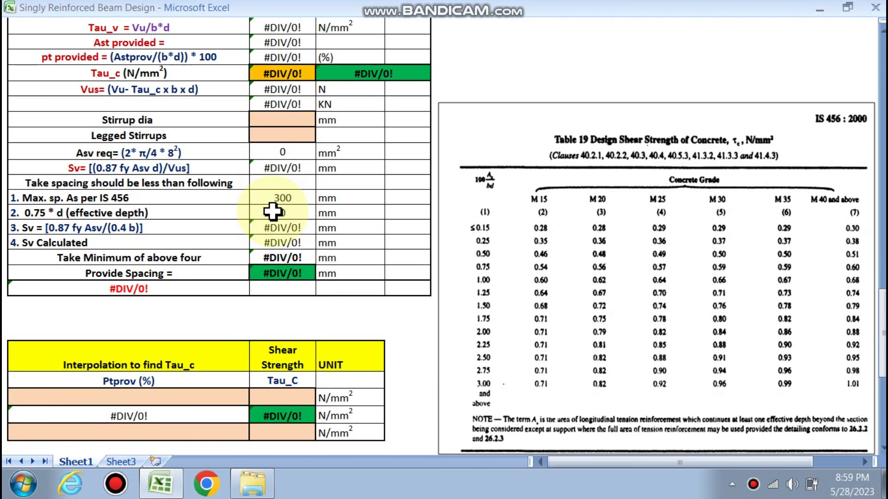
scroll(273, 212, "down", 6)
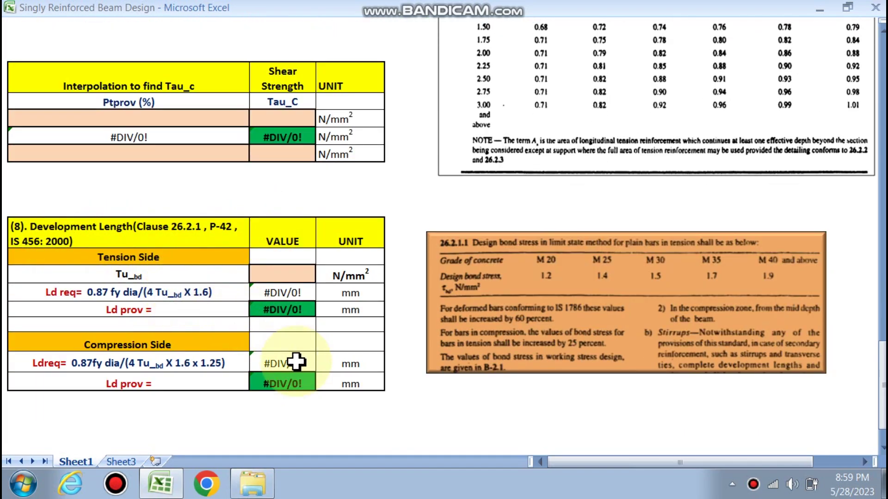
scroll(349, 328, "up", 6)
scroll(348, 328, "up", 20)
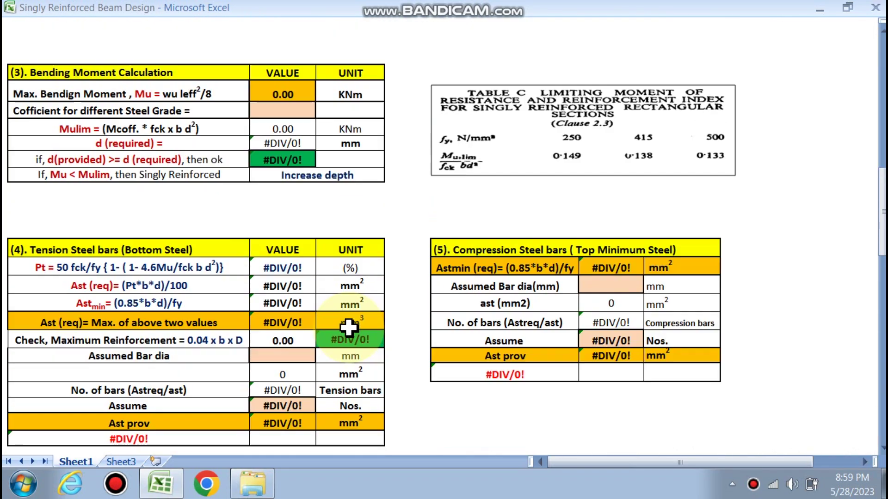
scroll(348, 327, "up", 1)
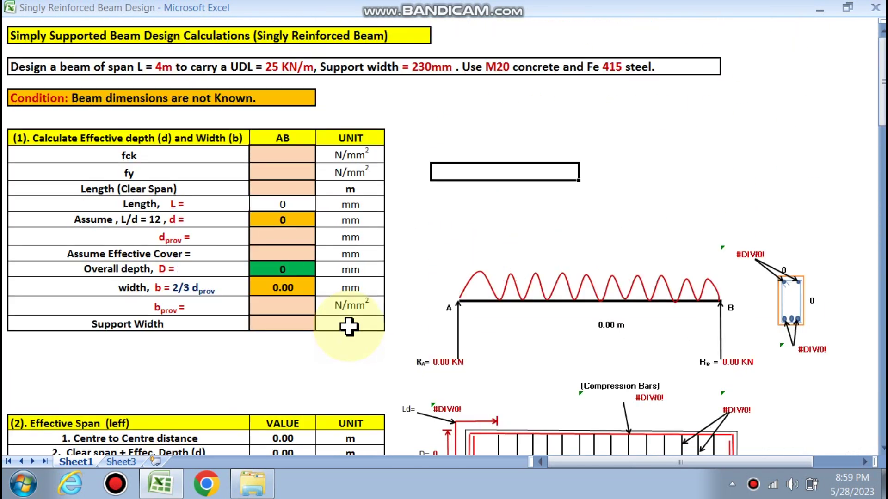
- Choose 20 N/mm² as the concrete strength fck and 415 N/mm² as the steel strength fy
left_click(168, 237)
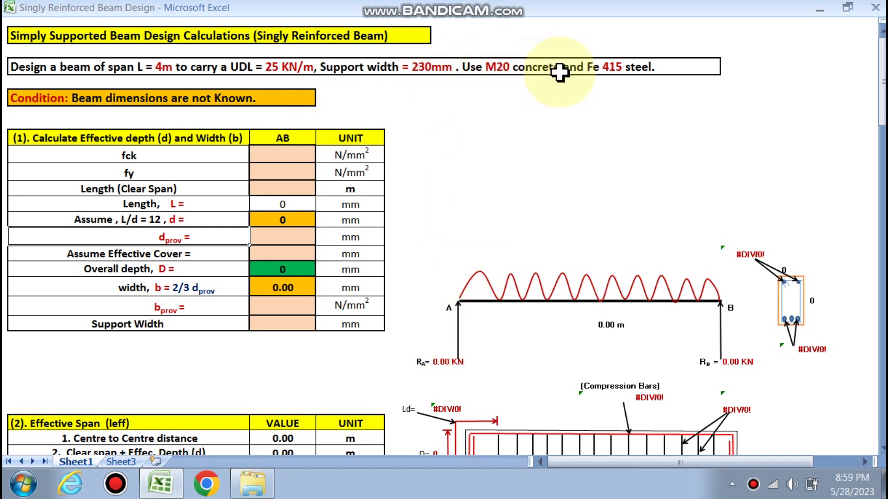
left_click(269, 152)
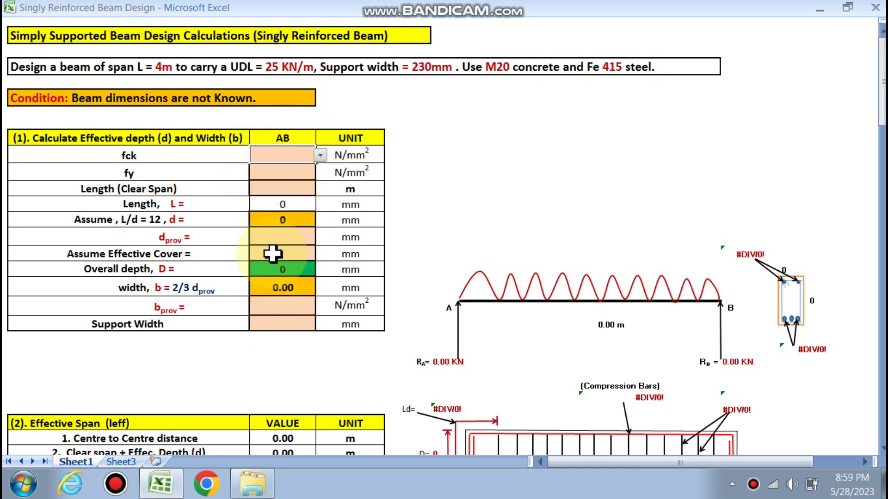
left_click(320, 155)
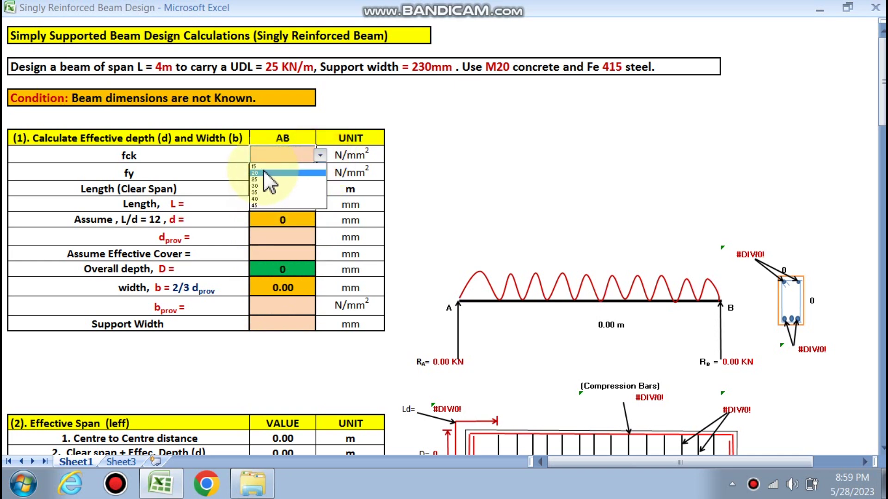
left_click(266, 173)
left_click(320, 172)
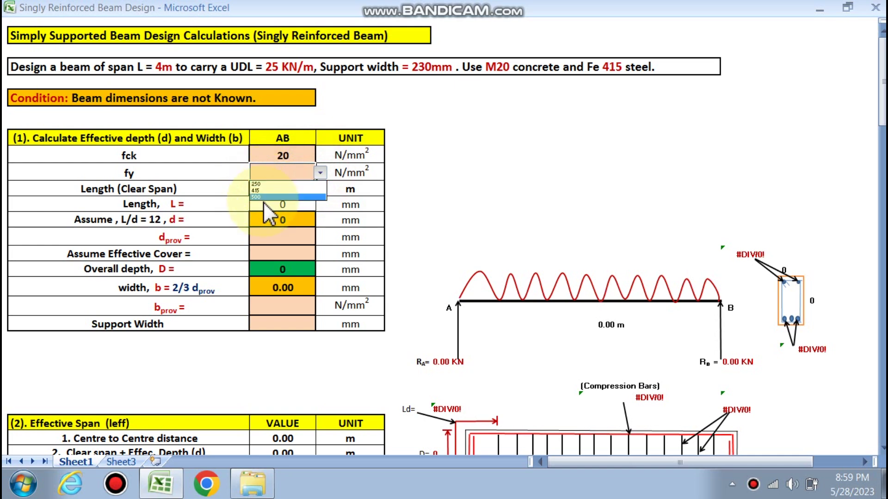
left_click(270, 191)
- Enter a clear span length of 4 m for the beam
left_click(279, 189)
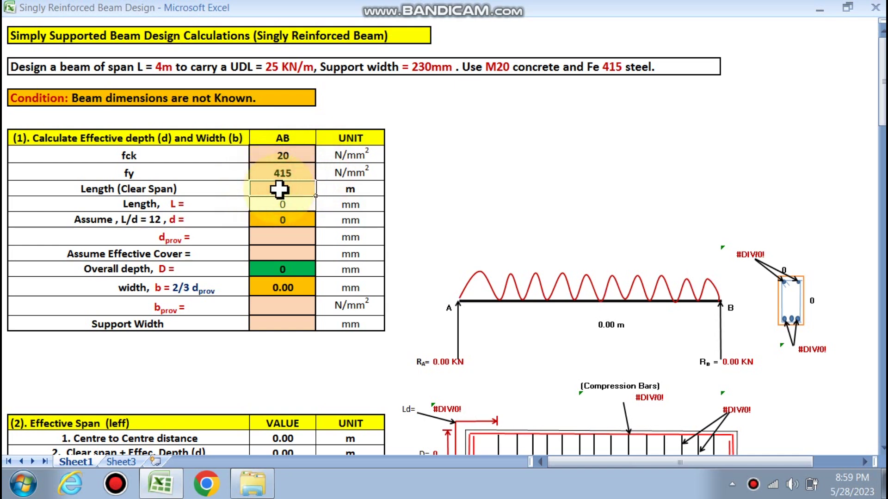
type("4")
left_click(439, 172)
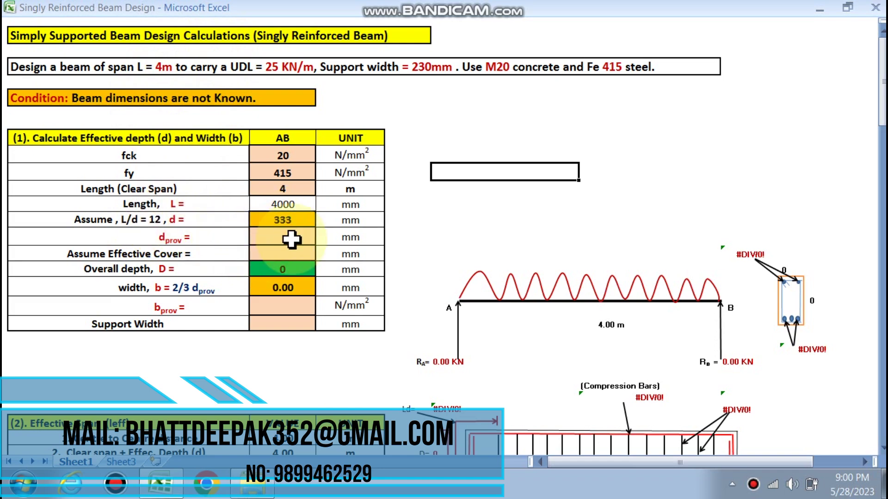
- Set the provided effective depth dprov to 400 mm and the assumed effective cover to 50 mm
scroll(294, 171, "down", 2)
scroll(294, 133, "down", 10)
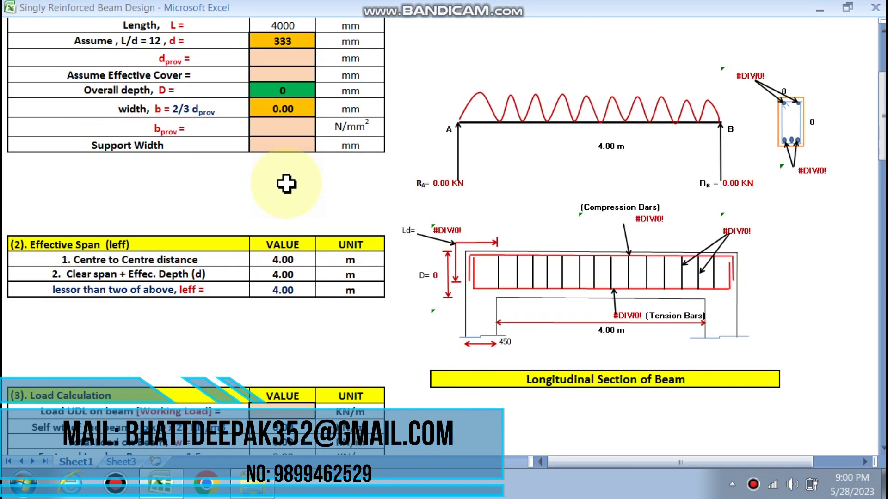
scroll(264, 304, "up", 10)
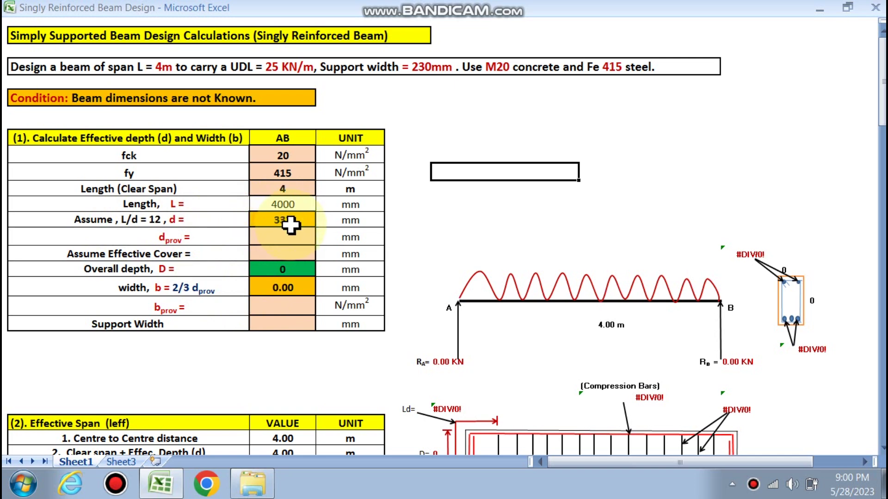
left_click(288, 239)
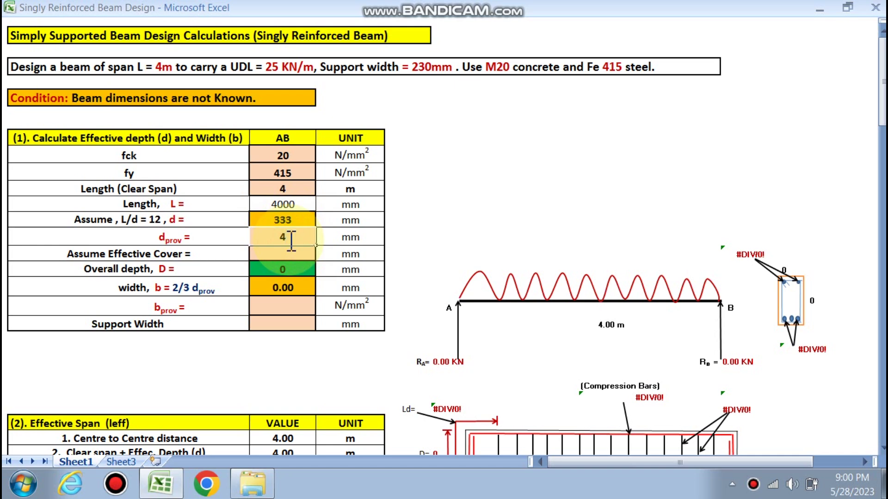
type("400")
left_click(467, 208)
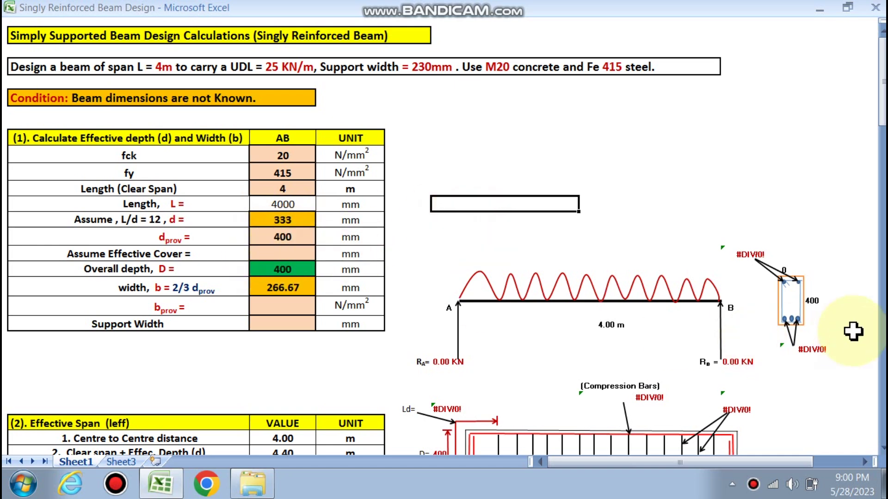
left_click(291, 253)
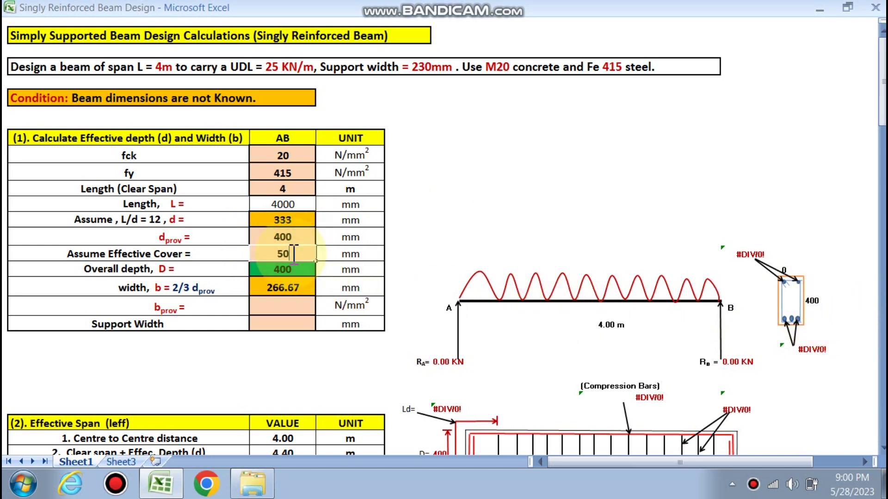
left_click(476, 173)
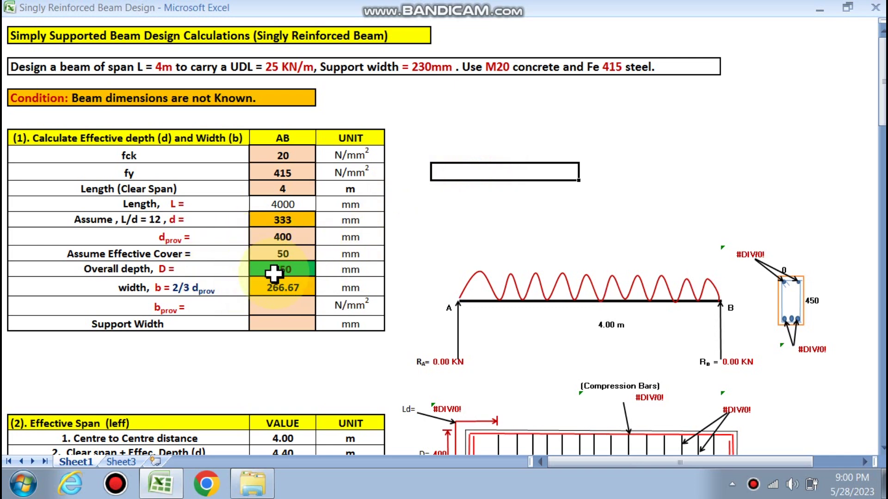
- Set the provided beam width bprov to 300 and the support width to 230 mm
scroll(166, 282, "down", 1)
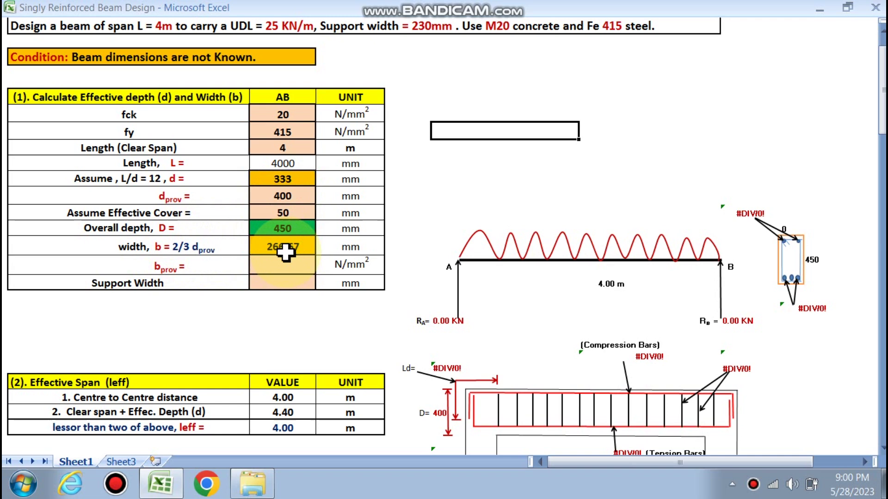
left_click(278, 265)
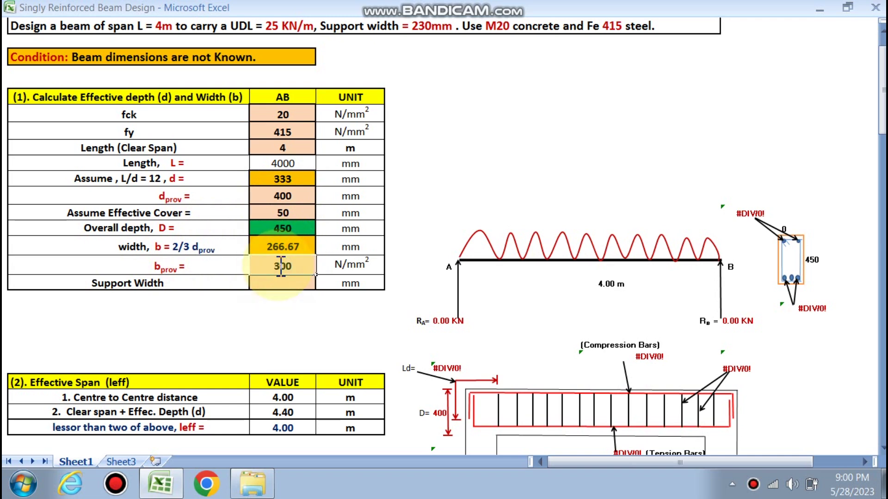
left_click(412, 178)
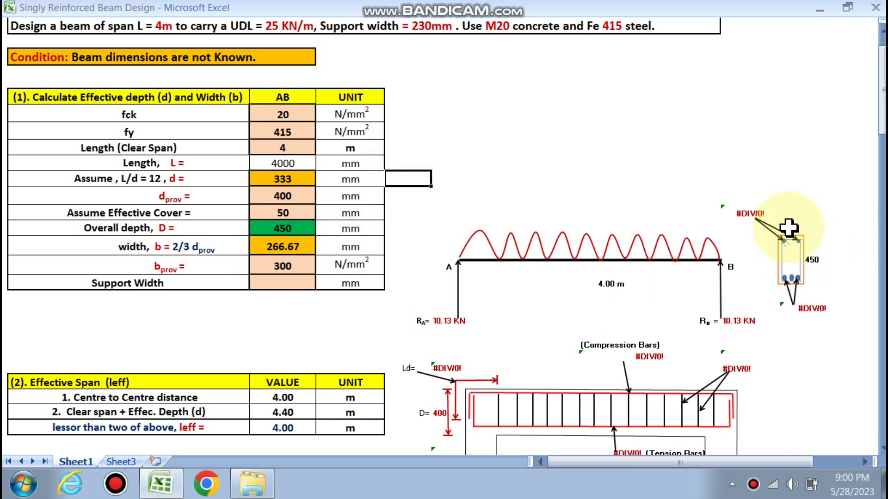
left_click(292, 285)
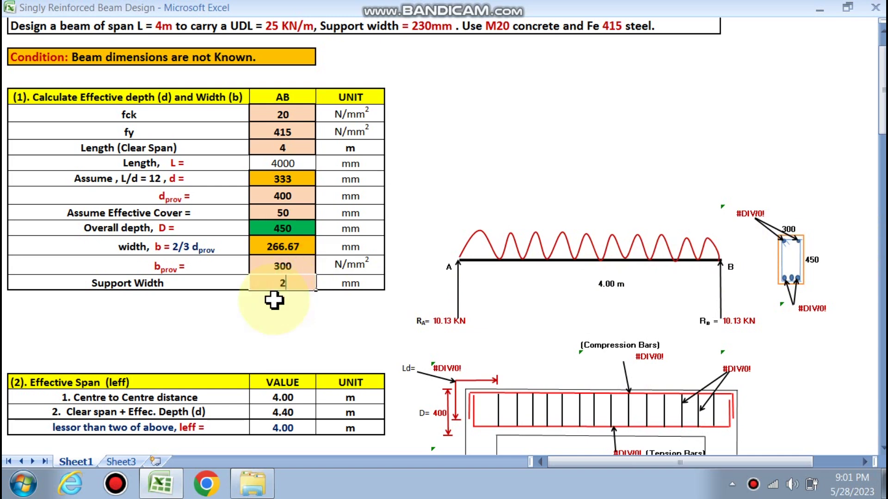
left_click(468, 159)
scroll(467, 159, "up", 1)
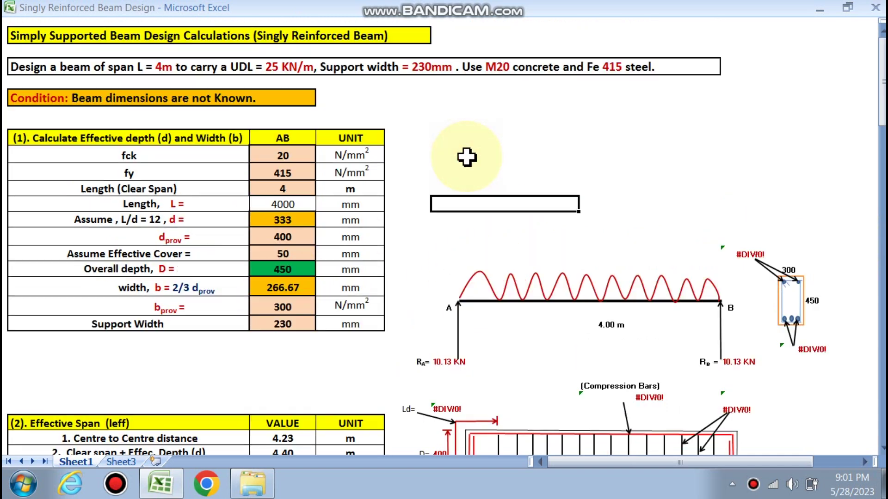
- Examine the effective span and load calculation sections, and return to the design problem statement
scroll(287, 313, "down", 4)
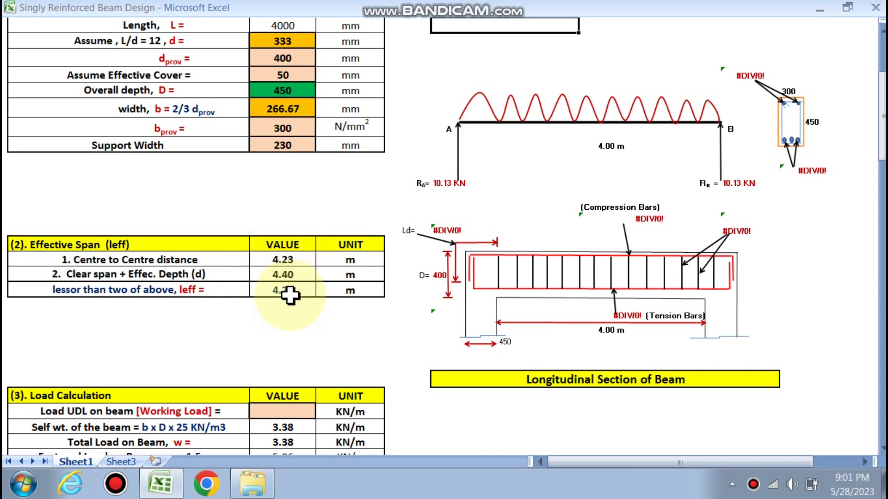
scroll(302, 306, "down", 3)
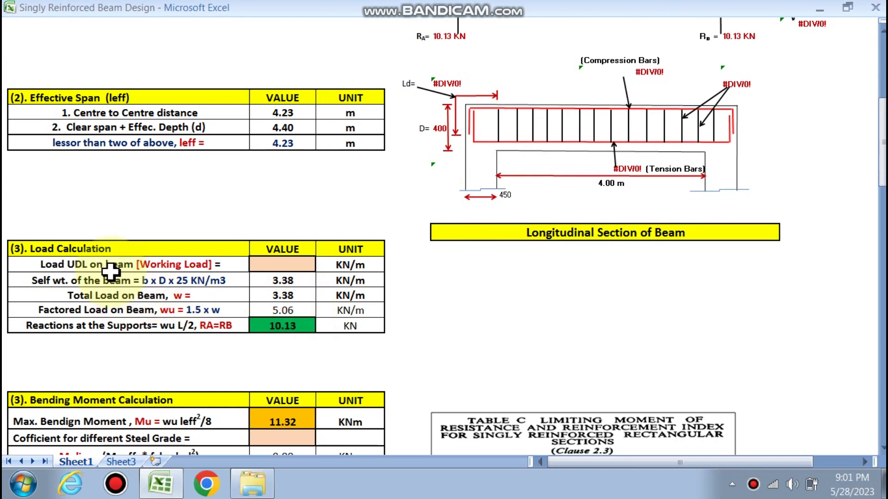
scroll(282, 328, "up", 7)
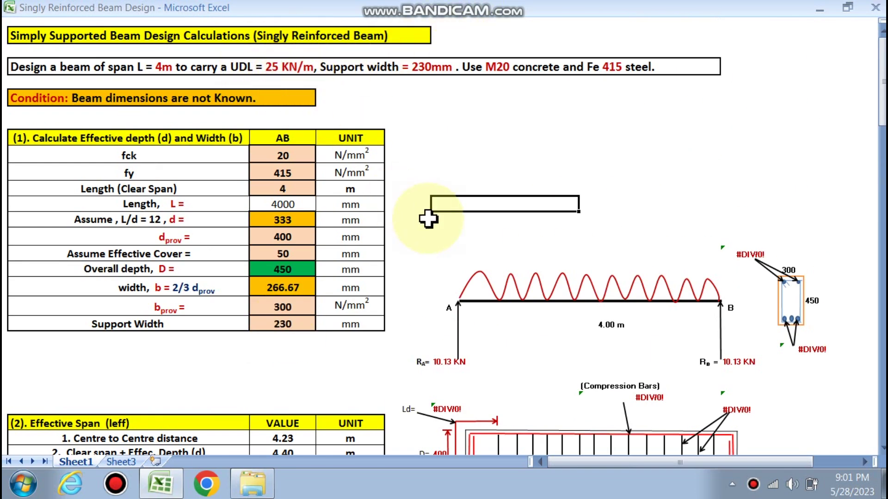
- Set the working load UDL on the beam to 25 KN/m in the load calculation
scroll(316, 198, "down", 2)
scroll(316, 198, "down", 7)
left_click(306, 195)
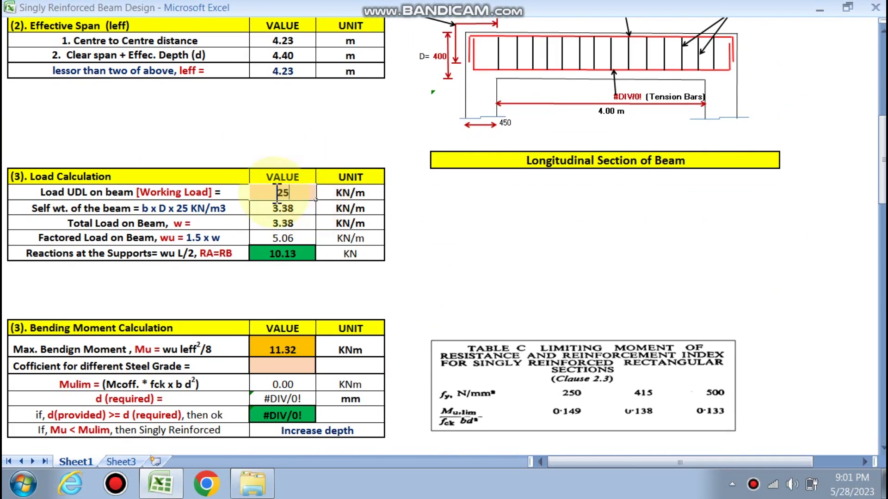
left_click(457, 240)
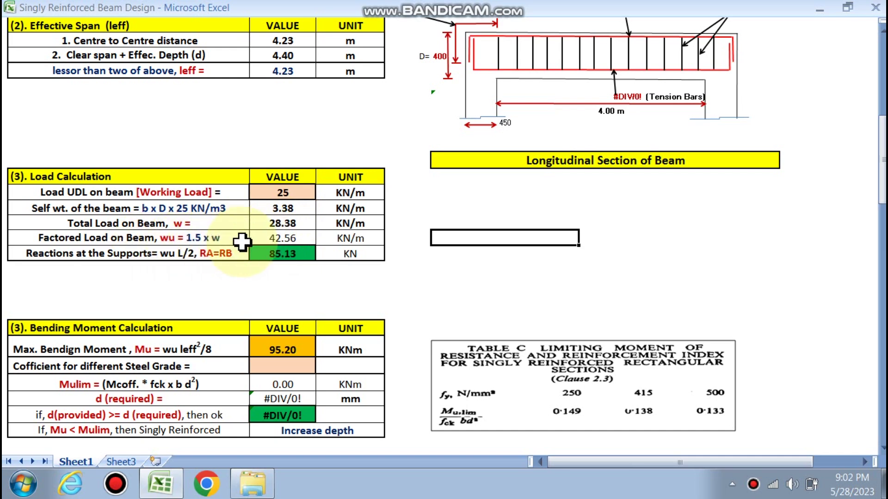
- Inspect the factored load formula, then examine the support reactions on the beam diagram and the effective span used for the bending moment
double_click(283, 239)
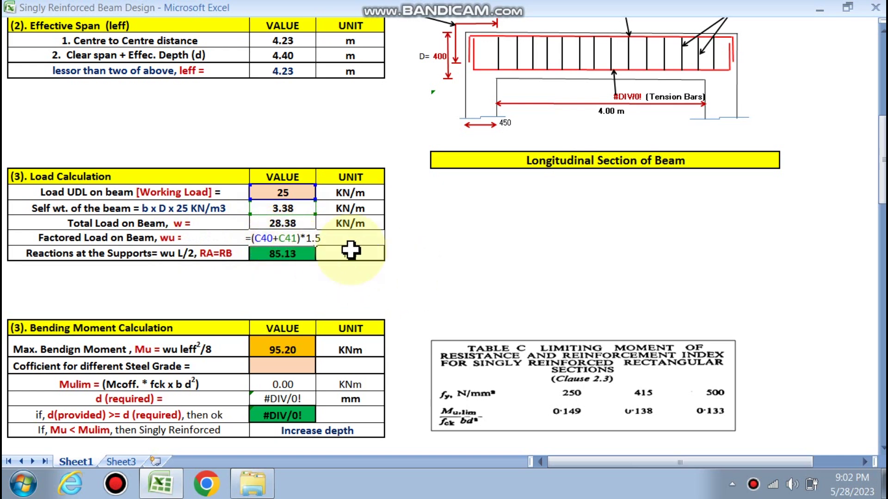
key("Escape")
left_click(436, 268)
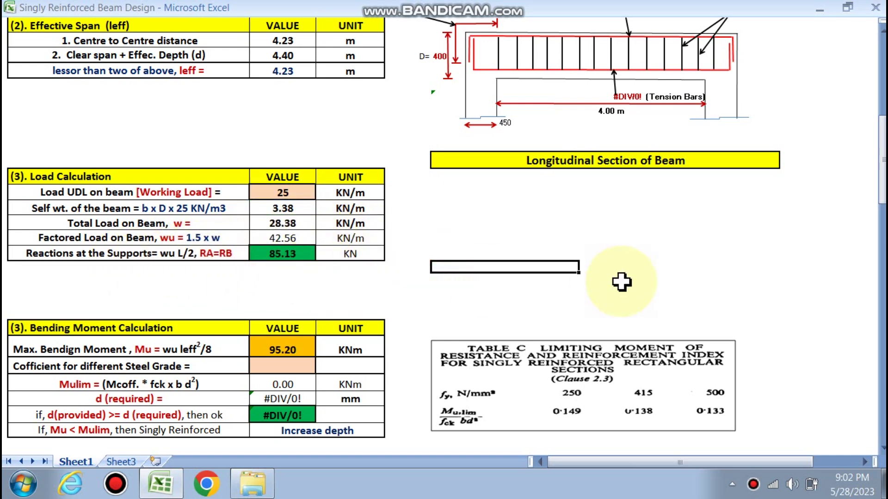
scroll(629, 281, "up", 6)
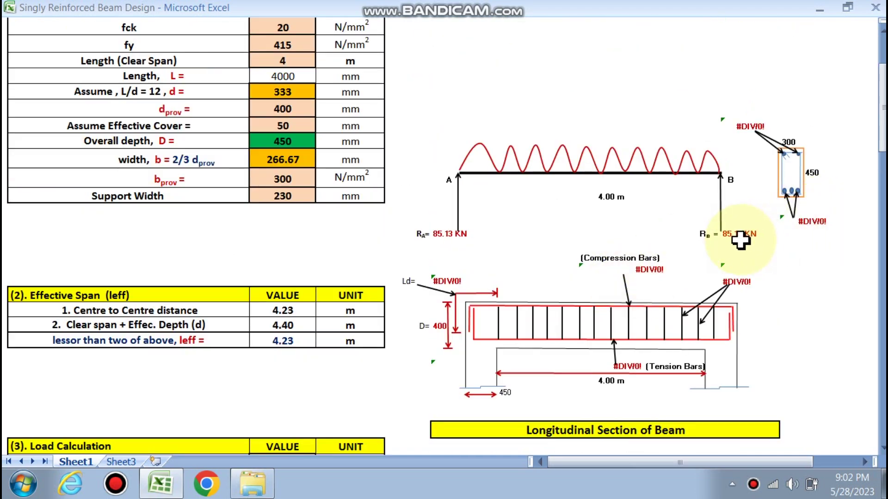
scroll(492, 239, "down", 5)
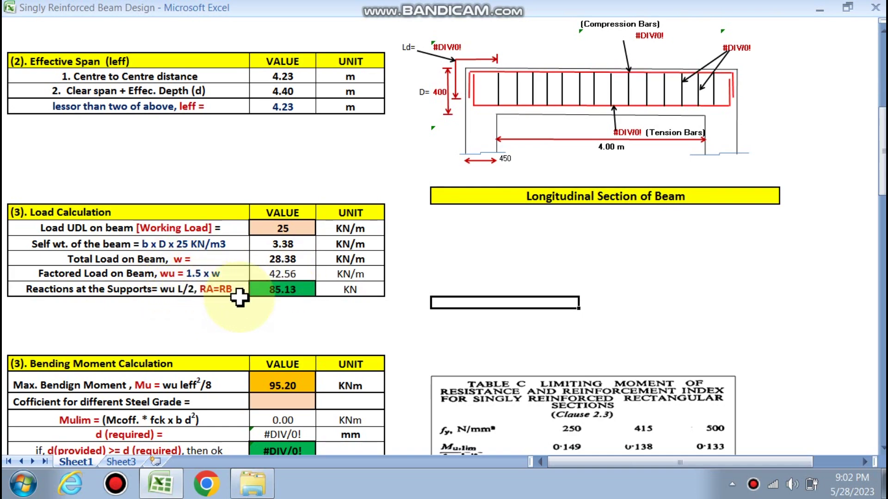
scroll(425, 291, "down", 3)
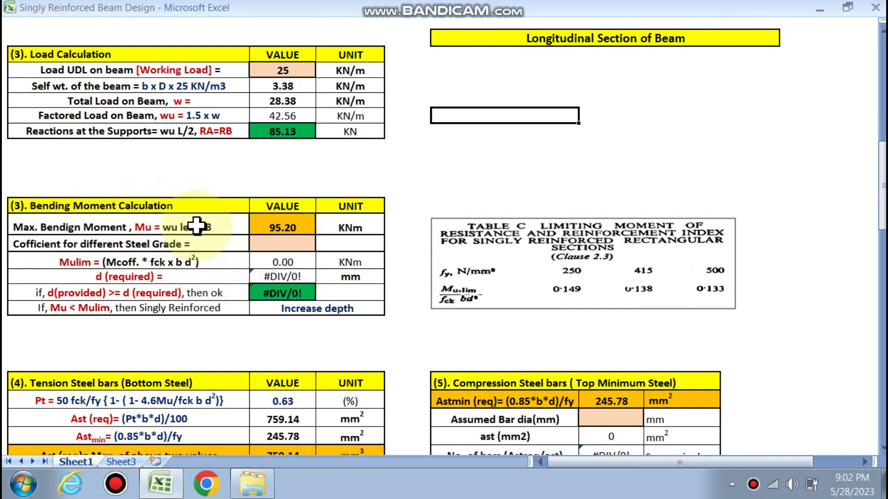
scroll(191, 228, "up", 4)
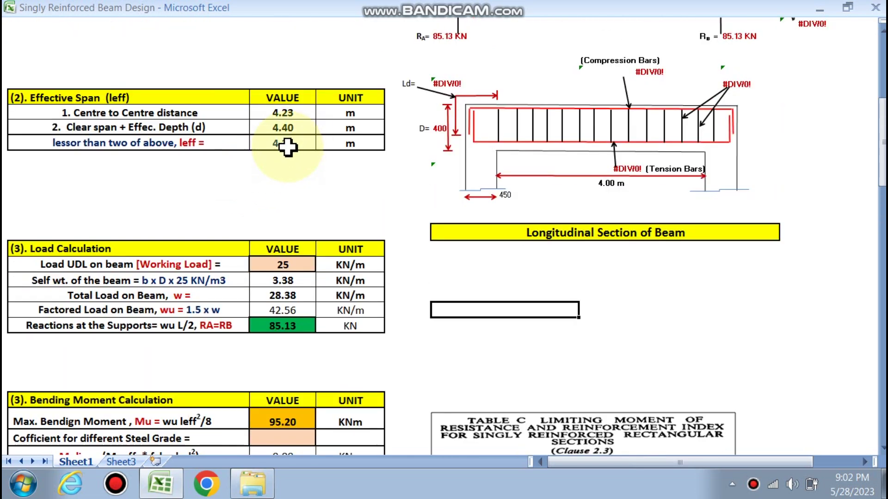
- Choose 0.138 as the coefficient for the Fe 415 steel grade in the bending moment calculation
scroll(275, 214, "down", 1)
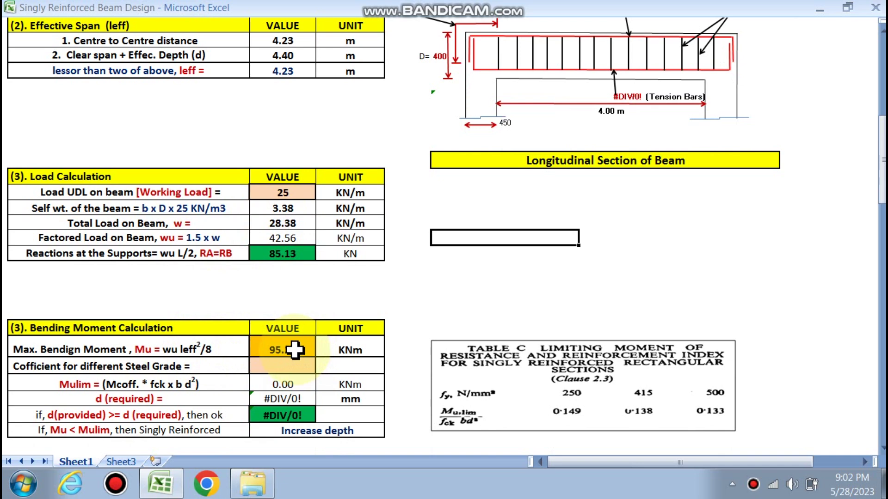
left_click(303, 365)
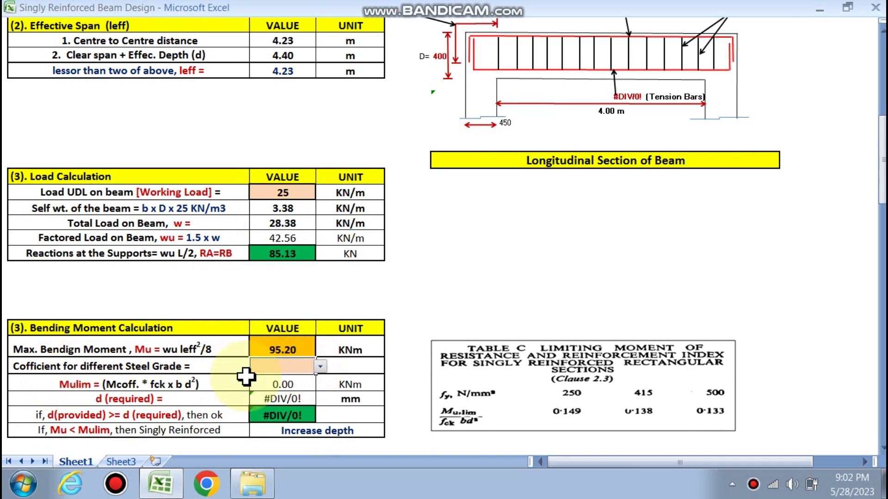
left_click(321, 366)
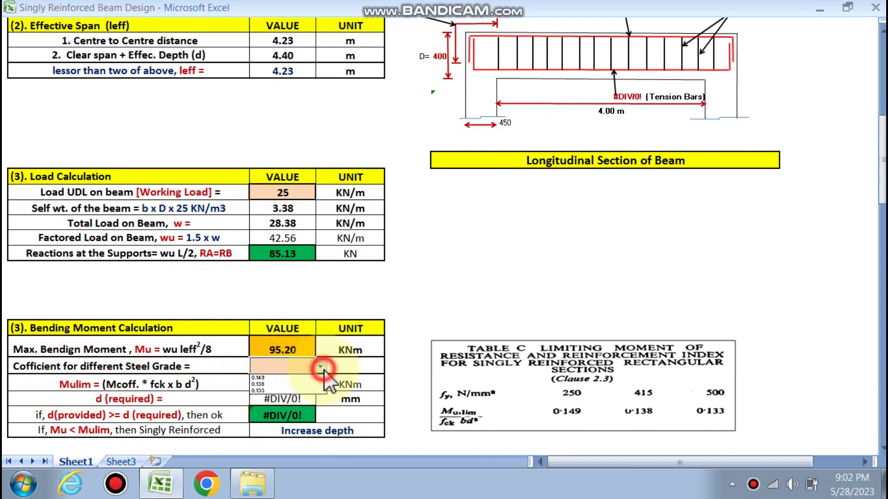
left_click(272, 384)
left_click(407, 313)
- Inspect the required depth formula and compare the required depth with the provided depth in the first section
scroll(407, 314, "down", 2)
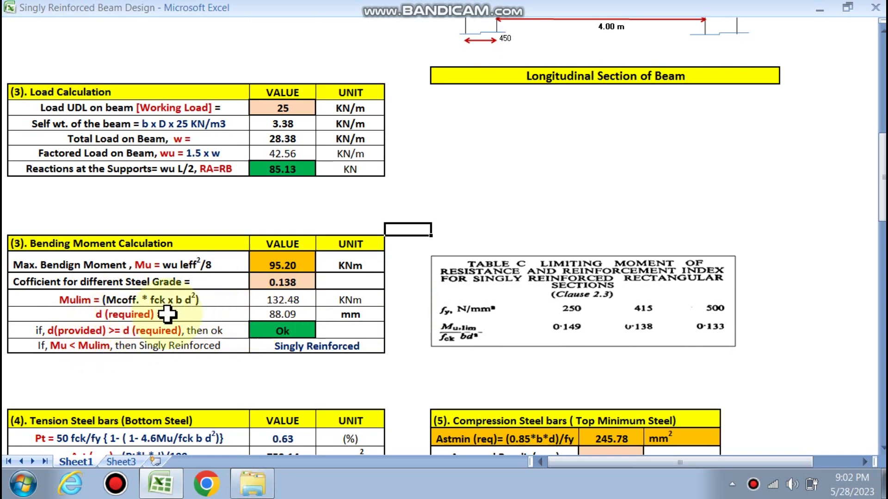
double_click(264, 313)
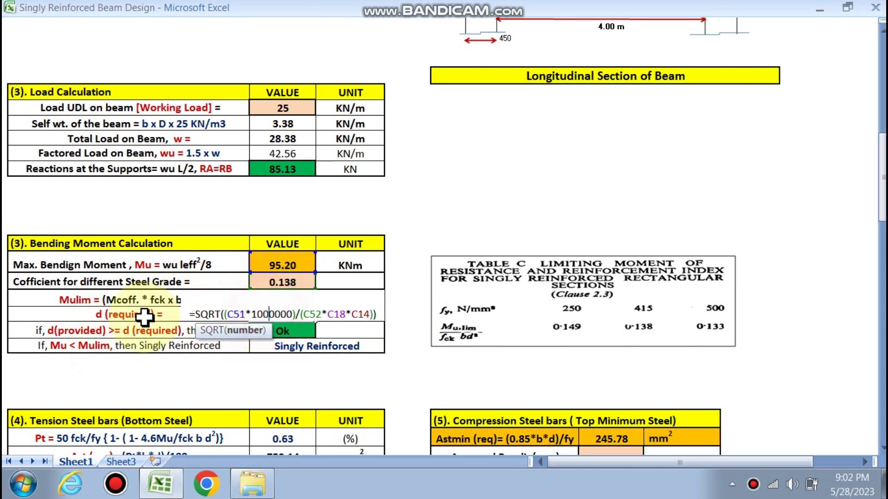
key("Escape")
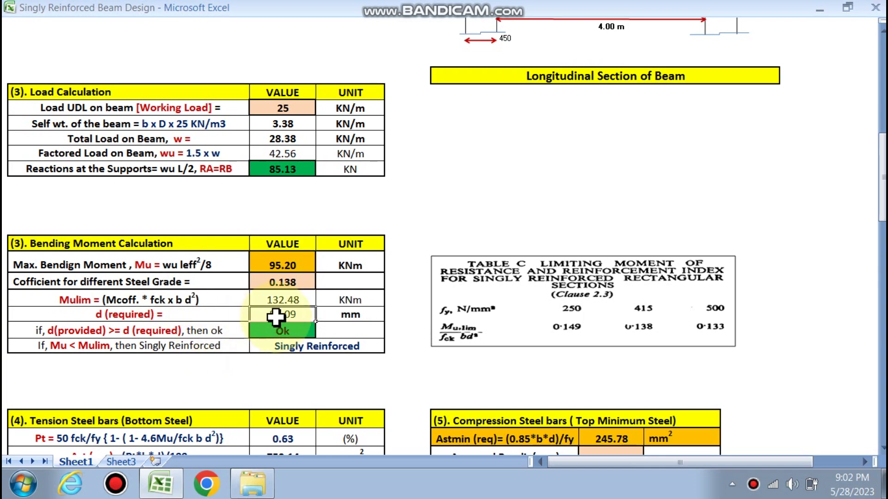
scroll(277, 316, "up", 8)
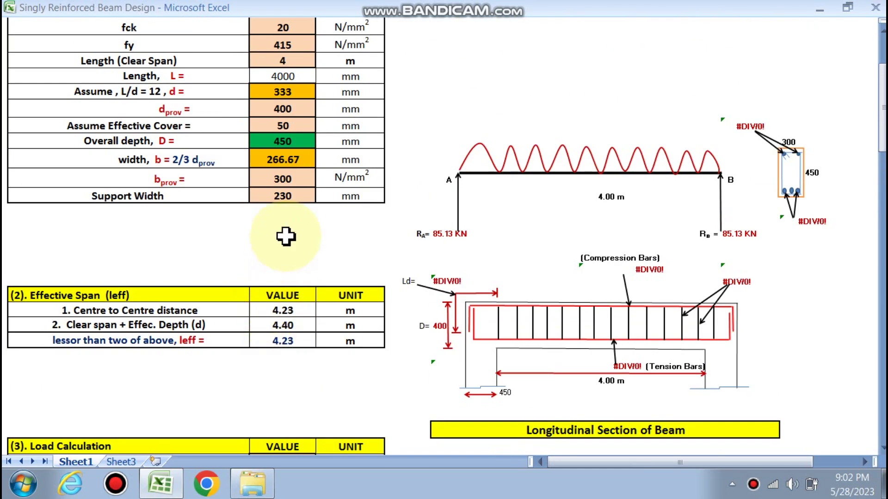
scroll(273, 107, "down", 7)
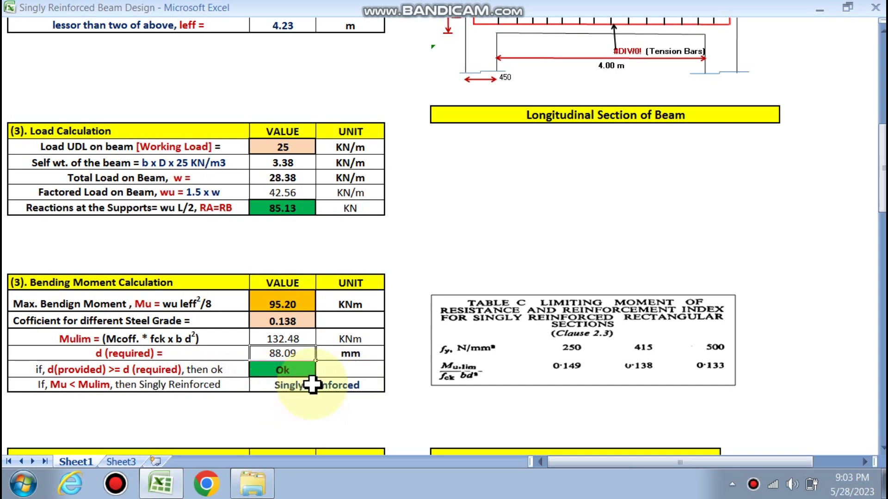
scroll(312, 384, "down", 2)
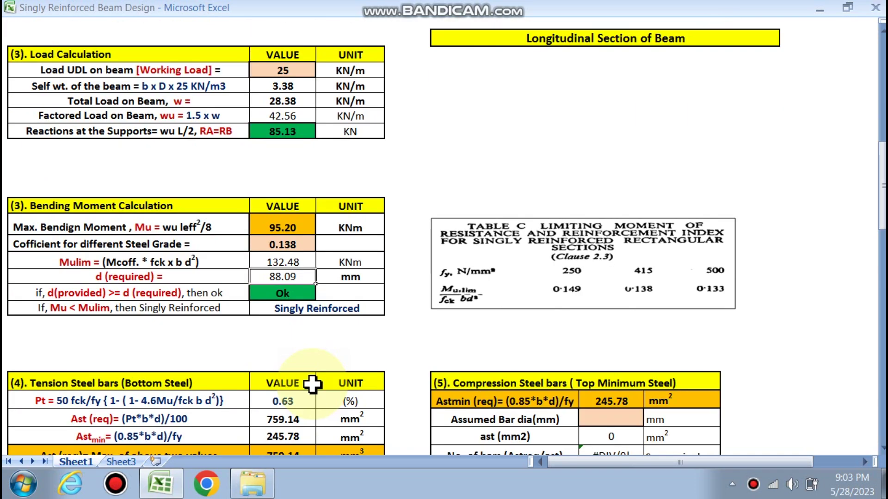
- Set the assumed bar diameter of the bottom tension steel to 16 mm and check the tension bar label on the longitudinal section
scroll(319, 379, "down", 4)
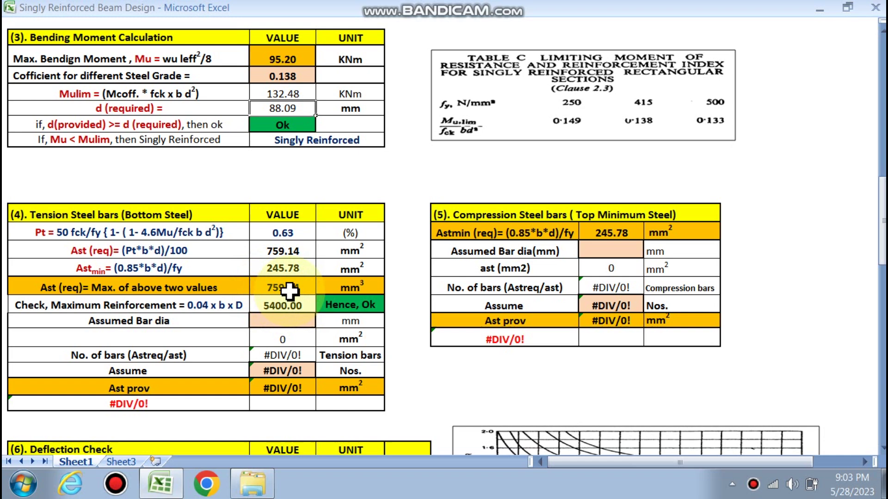
left_click(282, 321)
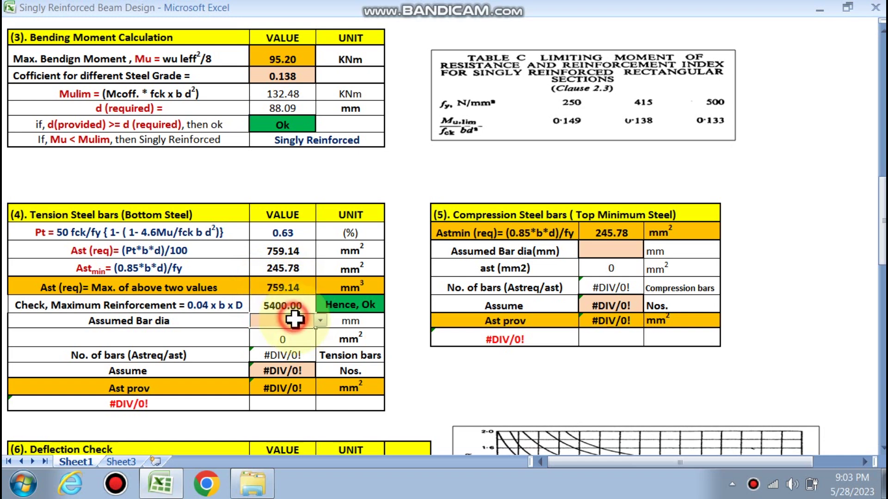
left_click(320, 321)
left_click(274, 339)
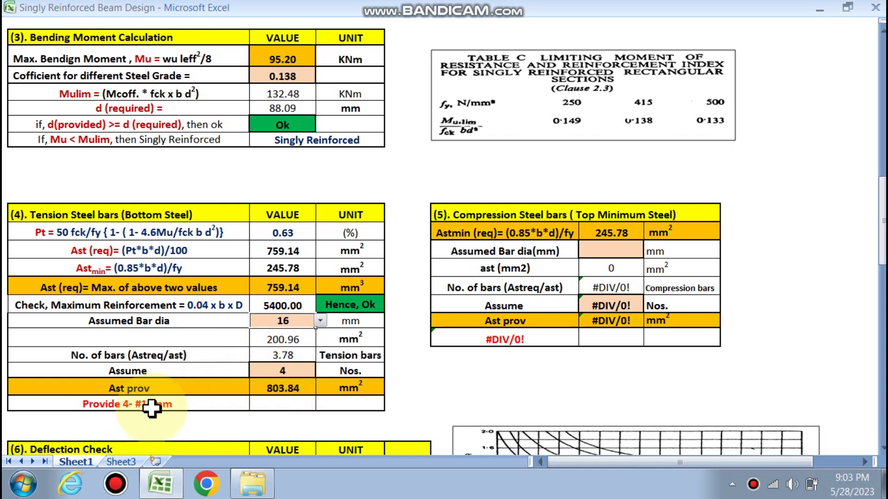
scroll(648, 213, "up", 8)
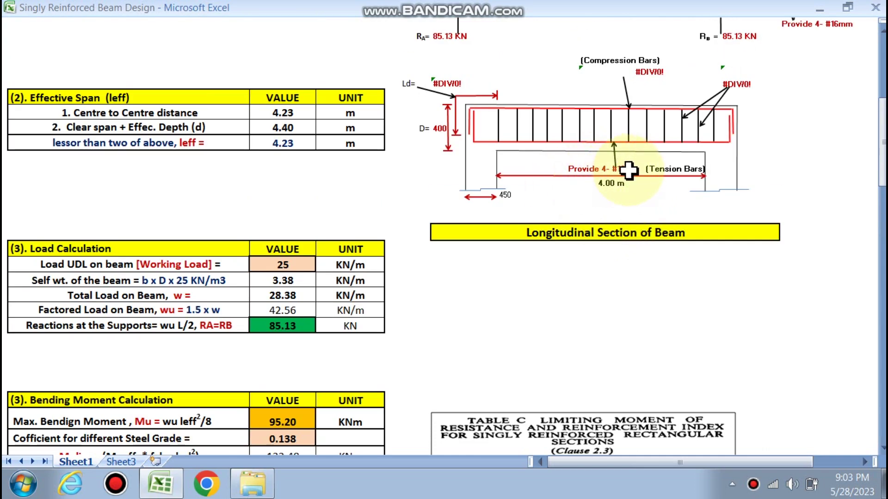
- Set the assumed bar diameter of the top compression steel to 12 mm and check the compression bar label on the longitudinal section
scroll(671, 176, "down", 7)
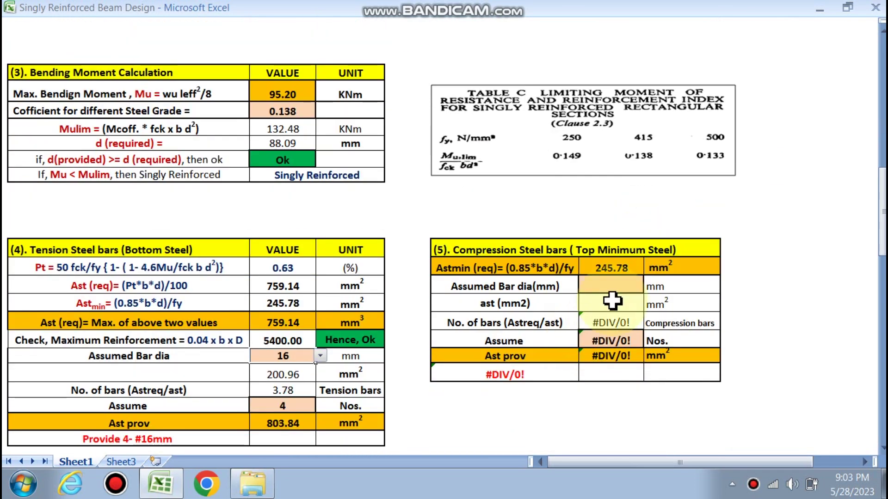
left_click(612, 286)
left_click(648, 286)
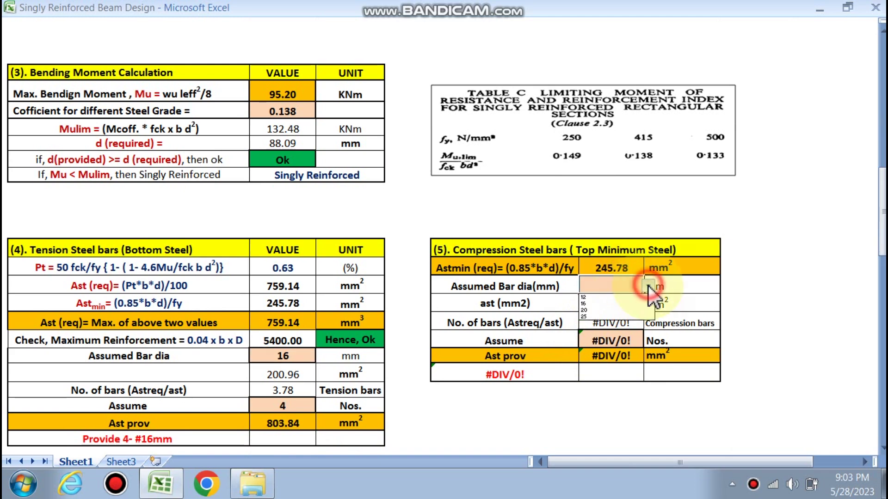
left_click(596, 297)
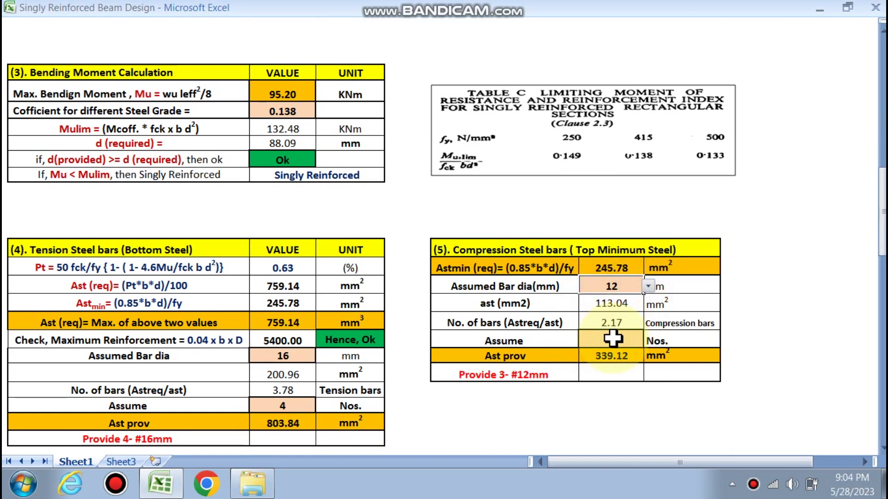
scroll(604, 361, "up", 8)
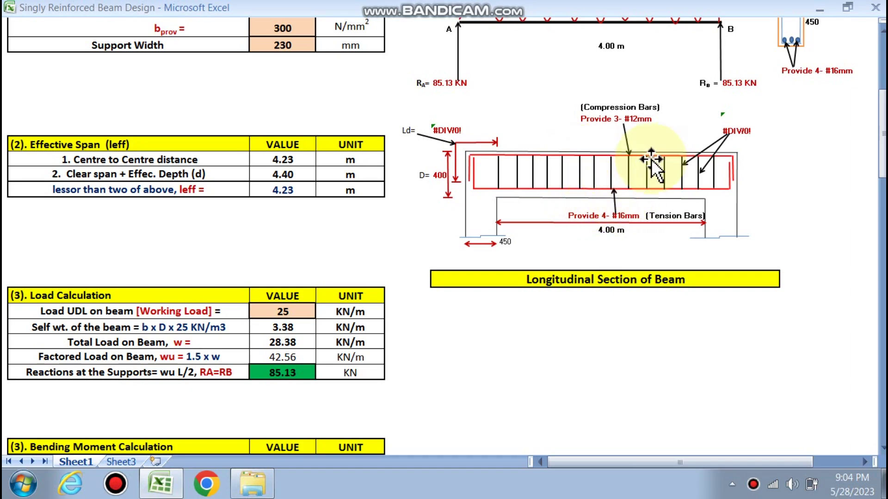
- Enter a modification factor (M.F) of 1.3 in the deflection check
scroll(430, 260, "down", 15)
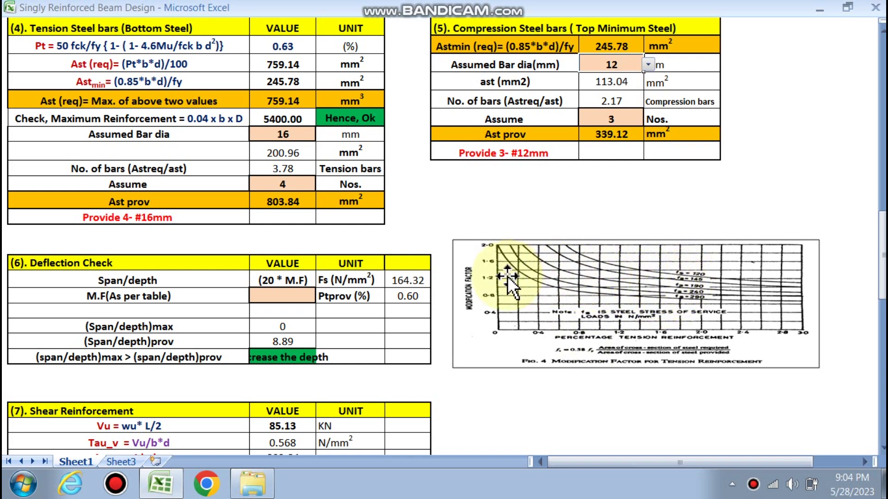
left_click(266, 292)
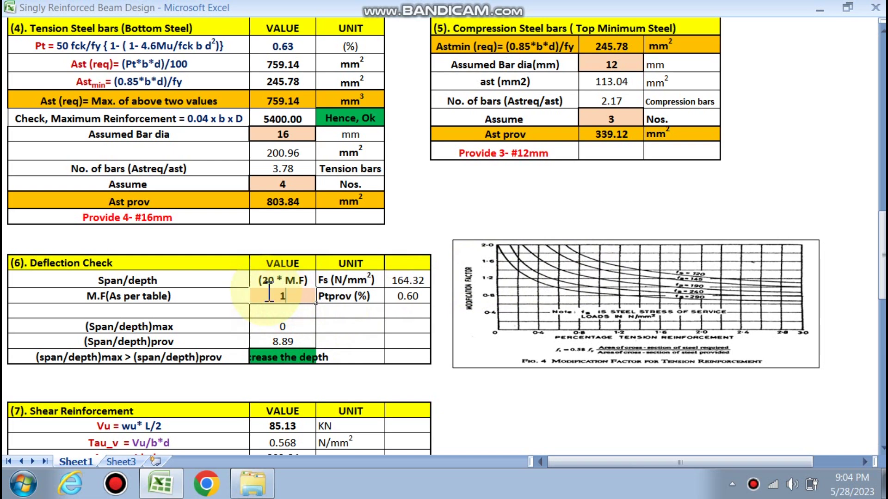
type("1.3")
left_click(232, 343)
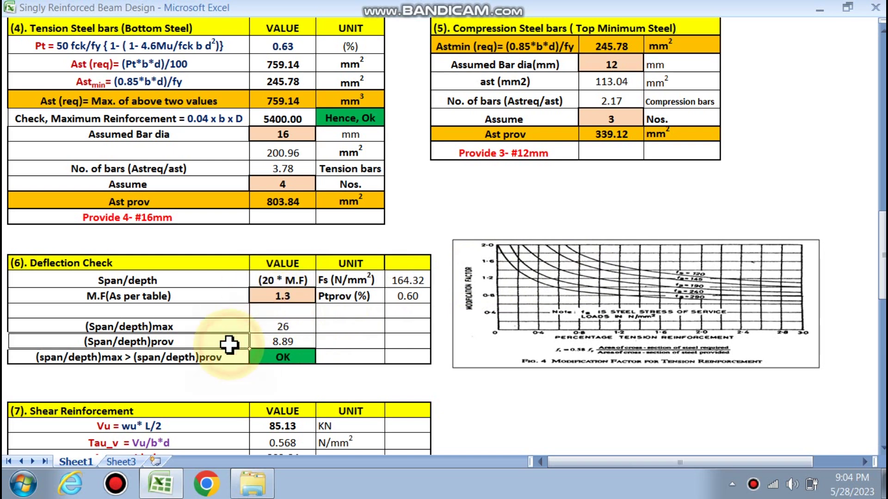
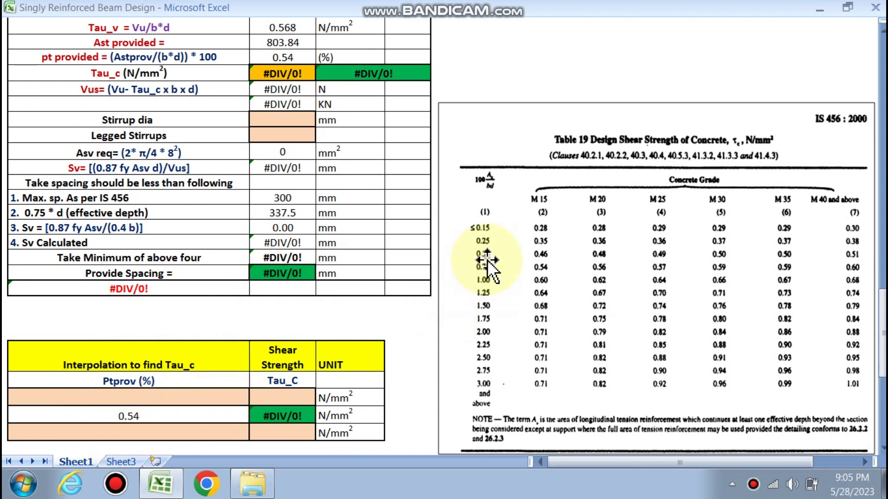
- Set the lower and upper Ptprov values of the Tau_c interpolation table to 0.5 and 0.75 %
left_click(212, 397)
left_click(255, 399)
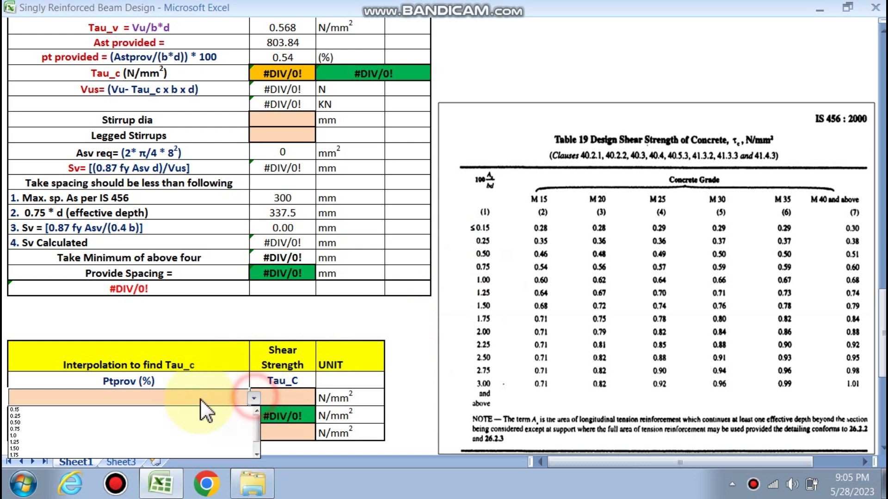
left_click(47, 421)
left_click(254, 398)
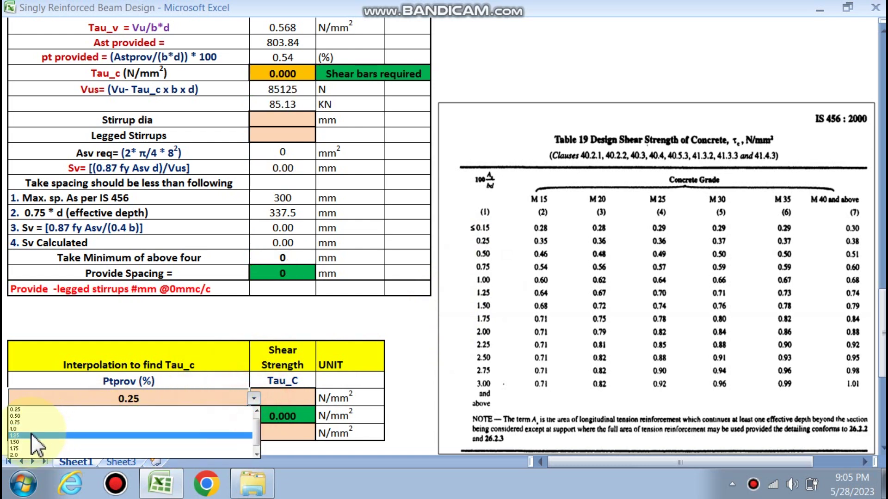
left_click(44, 416)
left_click(243, 440)
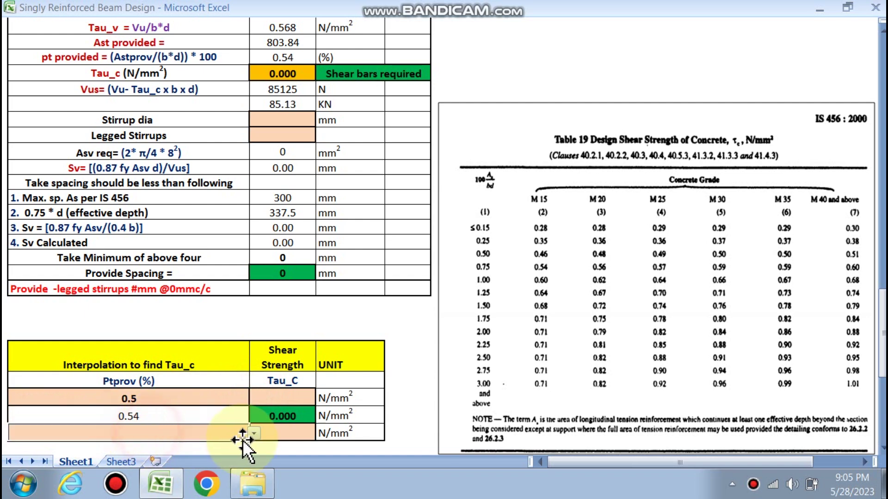
left_click(252, 434)
left_click(38, 393)
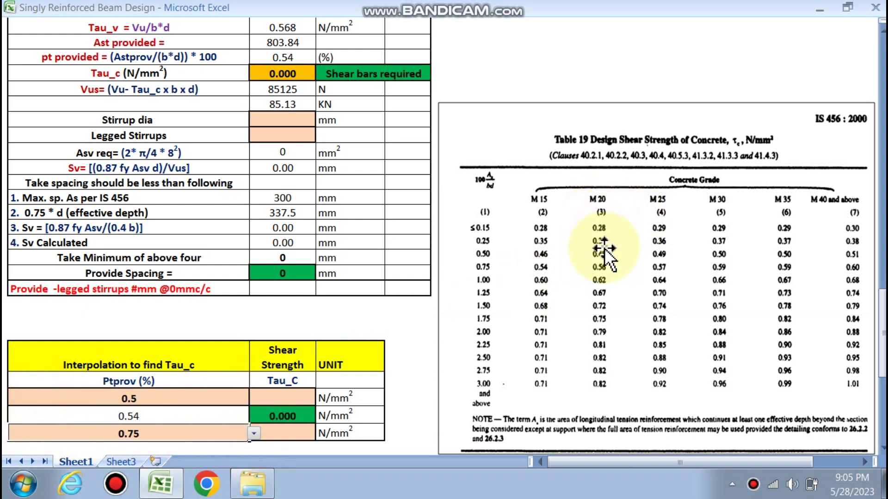
- Enter shear strengths of 0.48 and 0.56 N/mm² for the 0.5 and 0.75 % rows of the Tau_c interpolation table
left_click(276, 399)
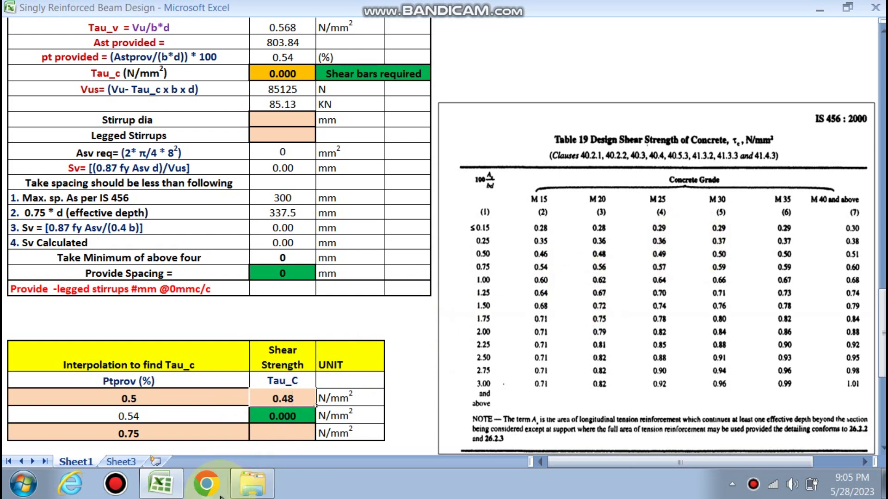
left_click(271, 430)
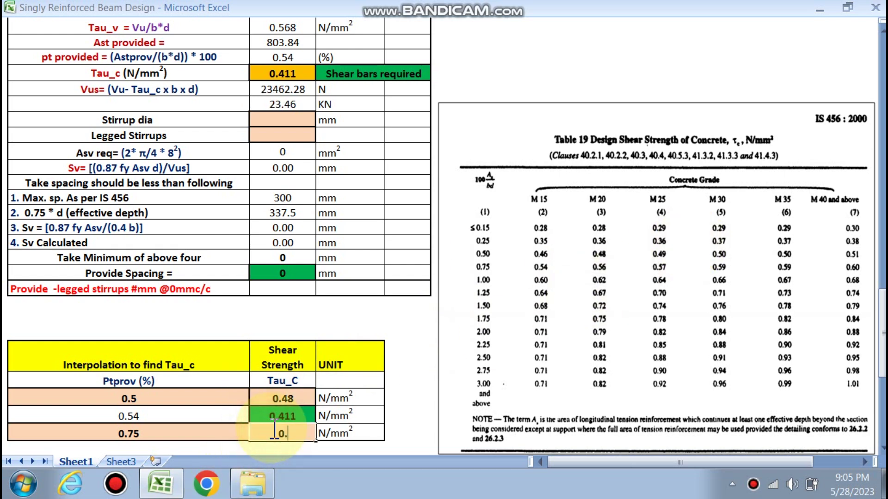
left_click(370, 379)
scroll(347, 289, "up", 1)
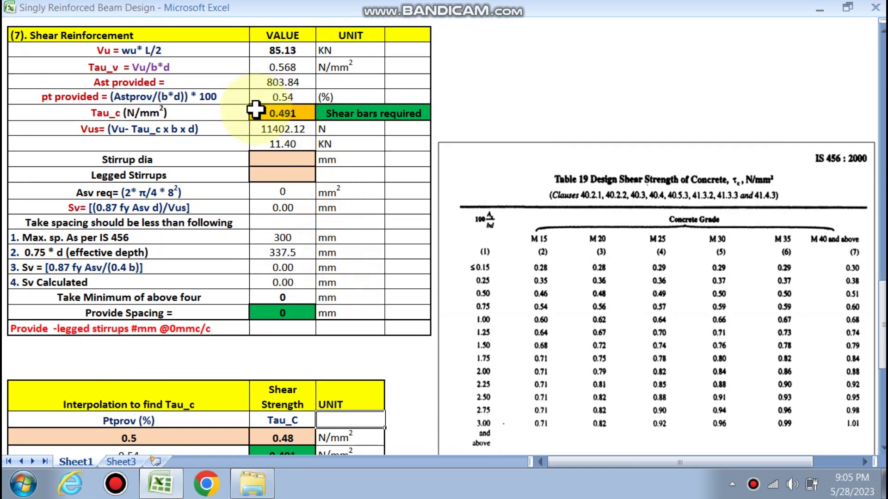
- Set the shear reinforcement to 8 mm diameter, 2-legged stirrups and check the stirrup label on the longitudinal section
scroll(280, 422, "down", 1)
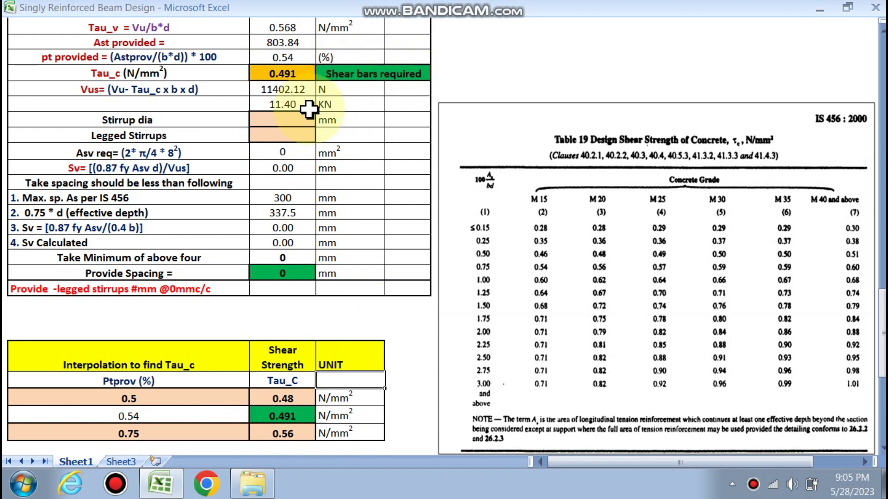
left_click(320, 120)
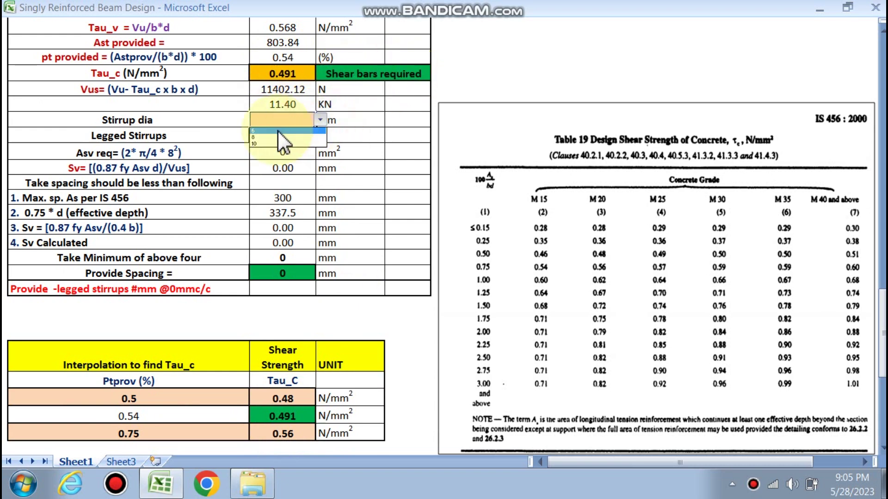
left_click(297, 134)
left_click(320, 135)
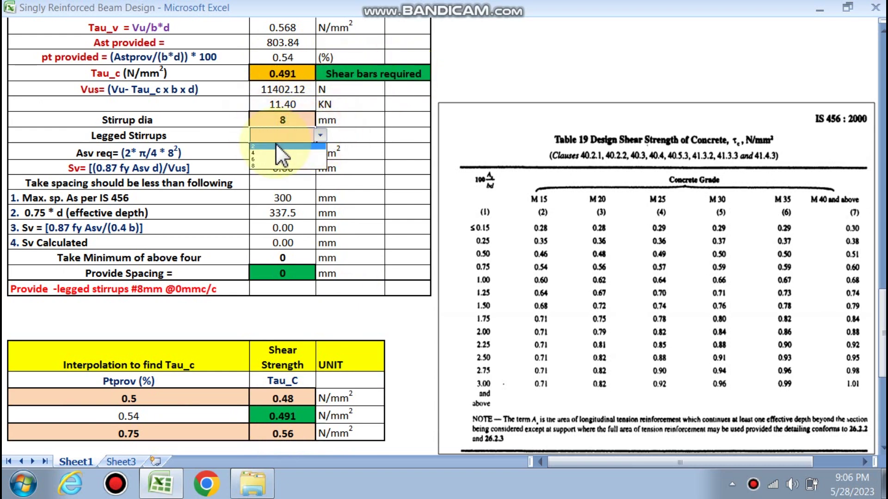
left_click(277, 144)
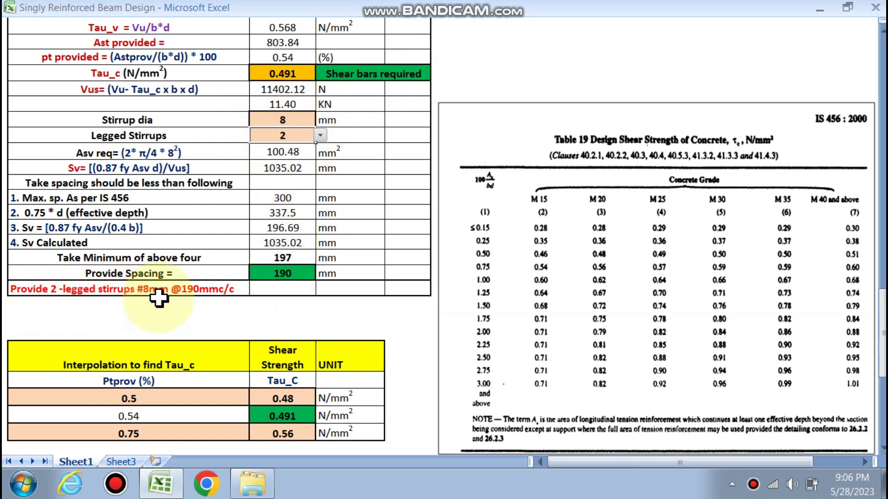
scroll(459, 270, "up", 20)
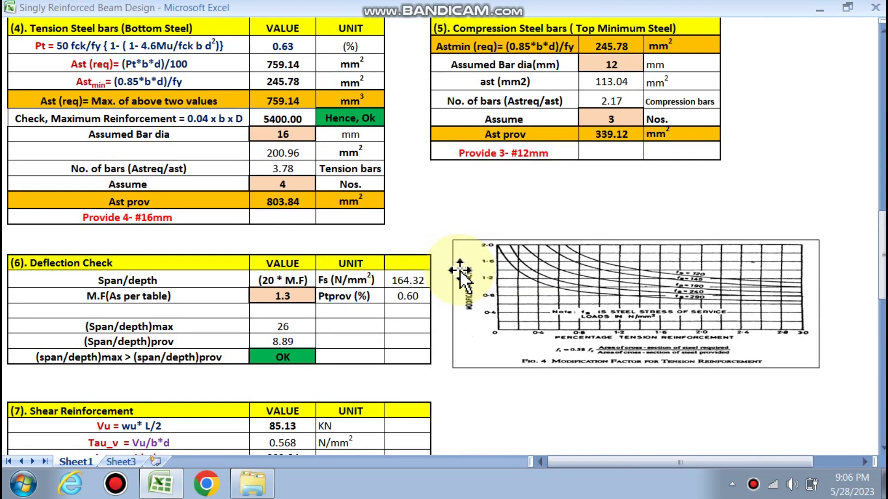
scroll(460, 270, "up", 3)
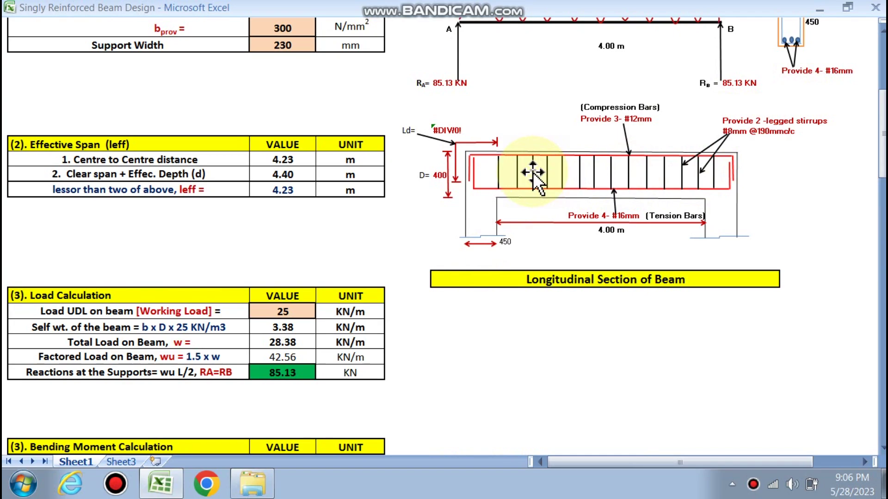
- Set the tension-side design bond stress Tu_bd to 1.2 N/mm² and check the development length label on the longitudinal section
scroll(474, 202, "down", 20)
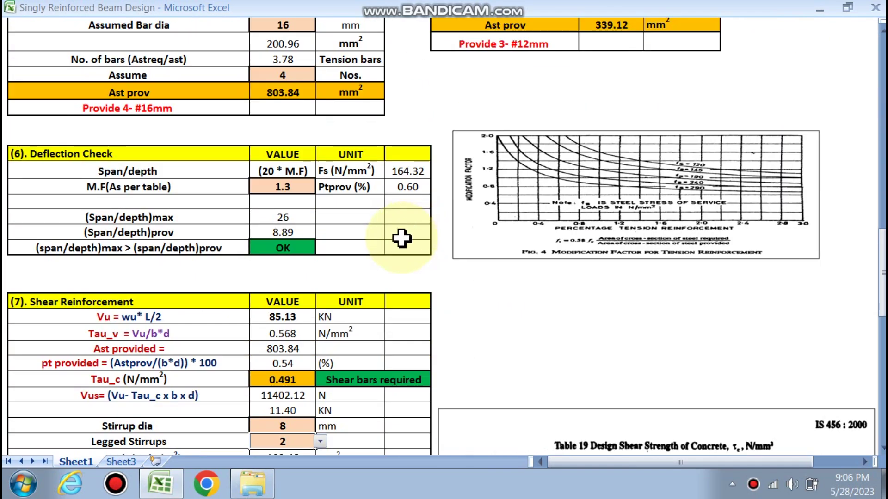
scroll(346, 278, "down", 5)
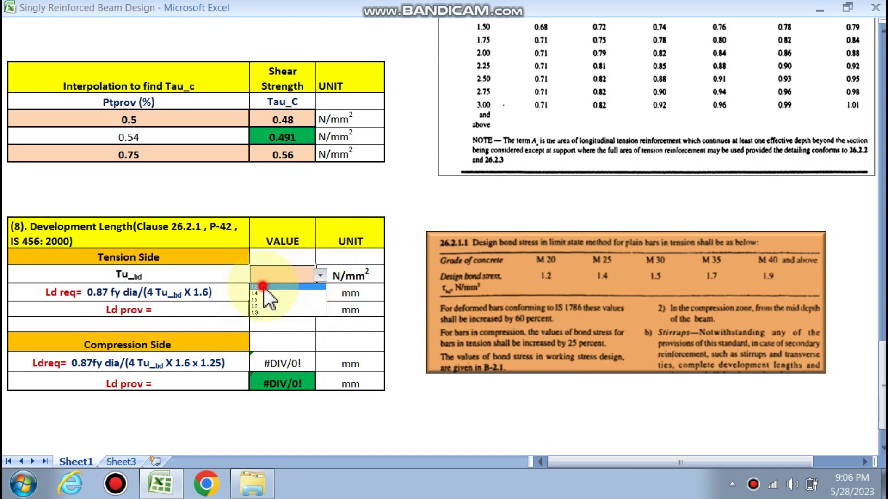
left_click(262, 286)
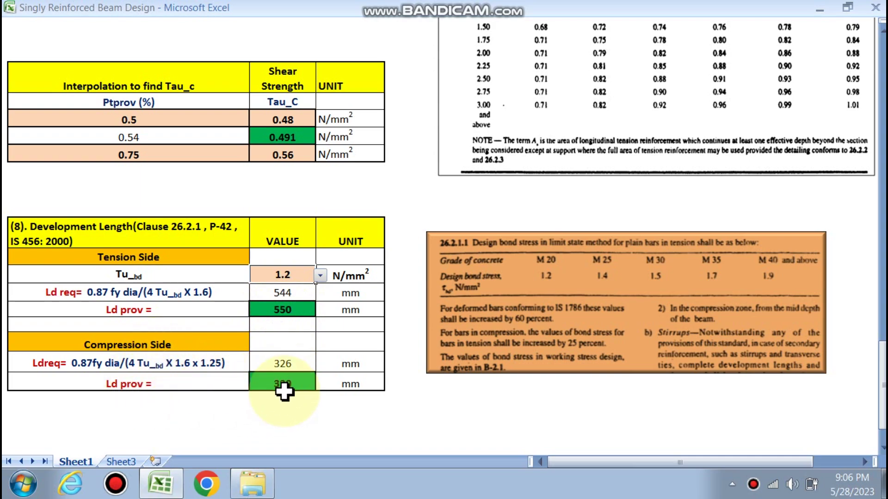
scroll(596, 323, "up", 20)
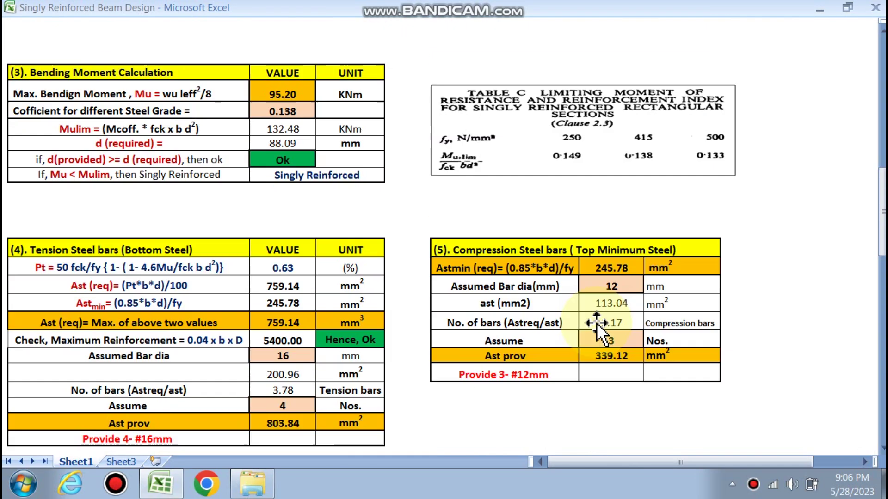
scroll(596, 323, "up", 3)
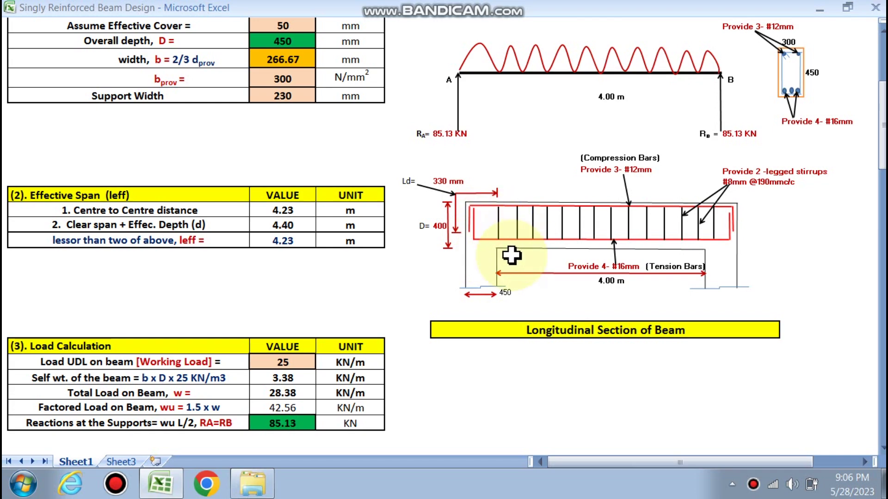
- Review the completed beam design from the dimensions through reinforcement, deflection, shear and development length, ending back at the problem statement
scroll(511, 255, "up", 5)
scroll(498, 169, "down", 1)
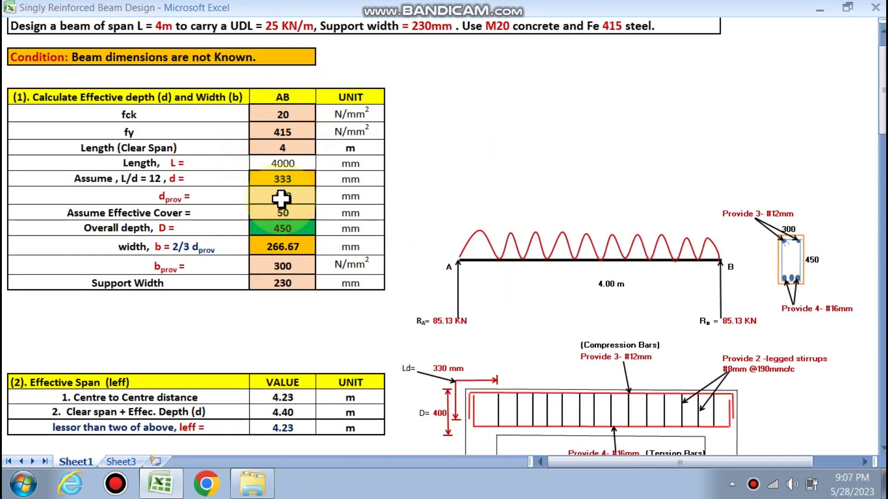
scroll(271, 129, "down", 2)
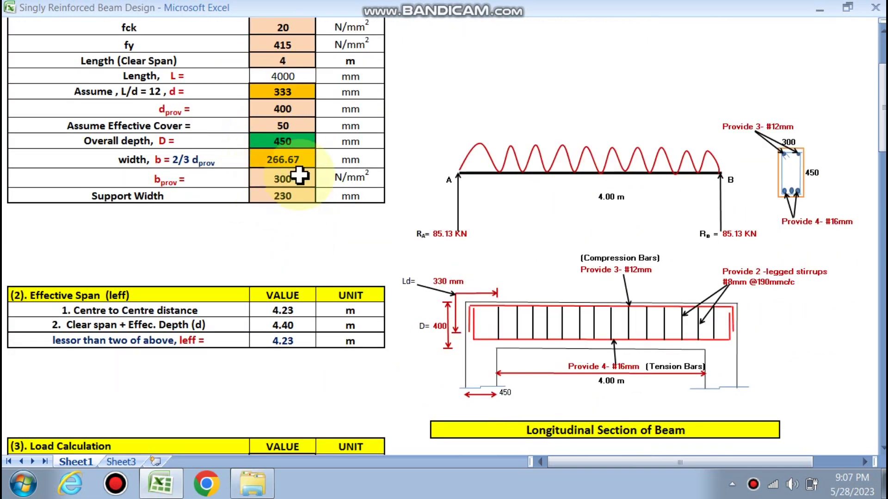
scroll(277, 212, "down", 2)
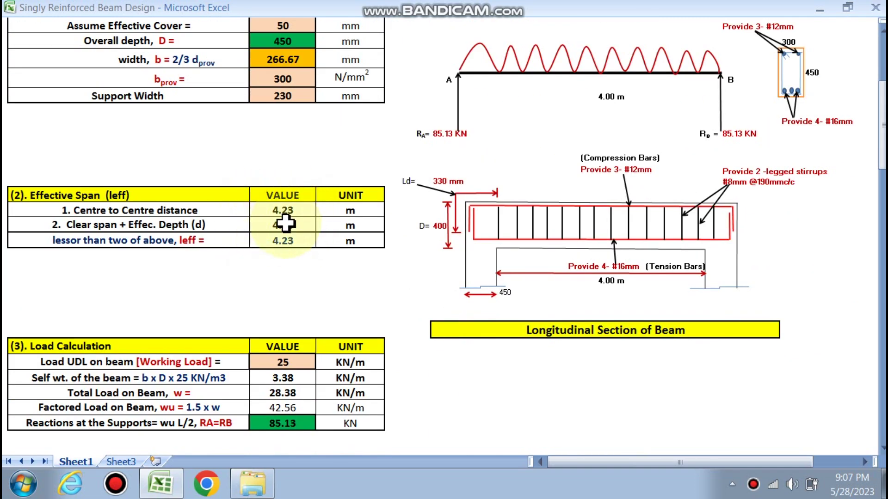
scroll(283, 223, "down", 6)
scroll(294, 264, "down", 5)
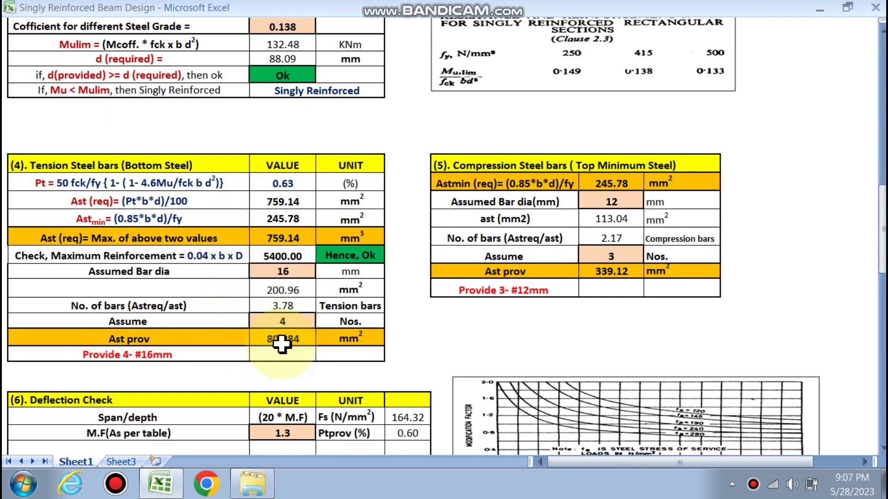
scroll(373, 310, "down", 3)
scroll(373, 310, "down", 2)
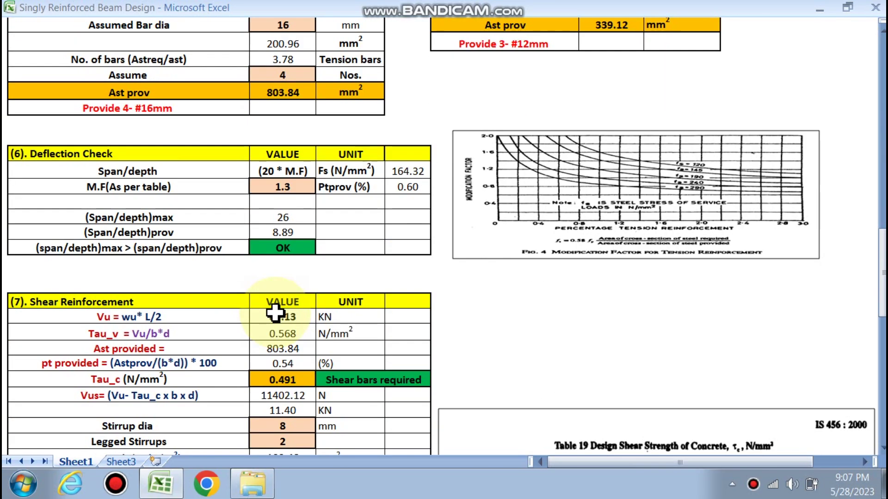
scroll(241, 225, "down", 3)
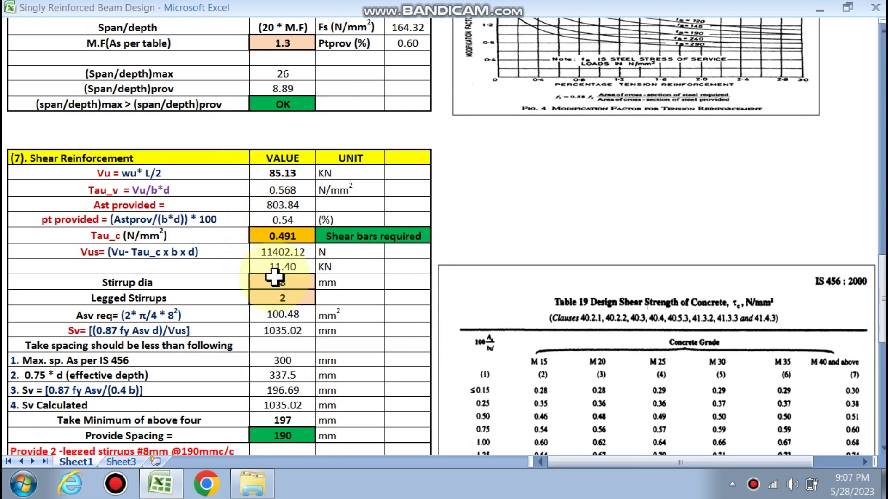
scroll(277, 390, "down", 2)
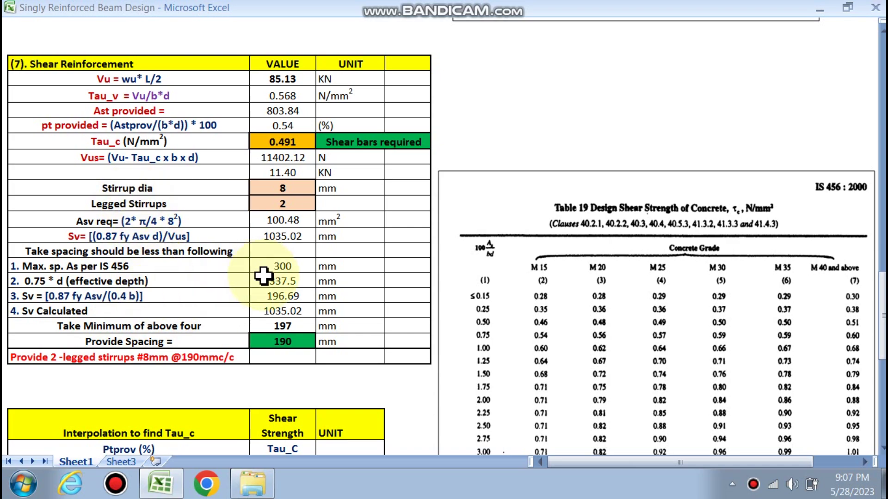
scroll(264, 276, "down", 5)
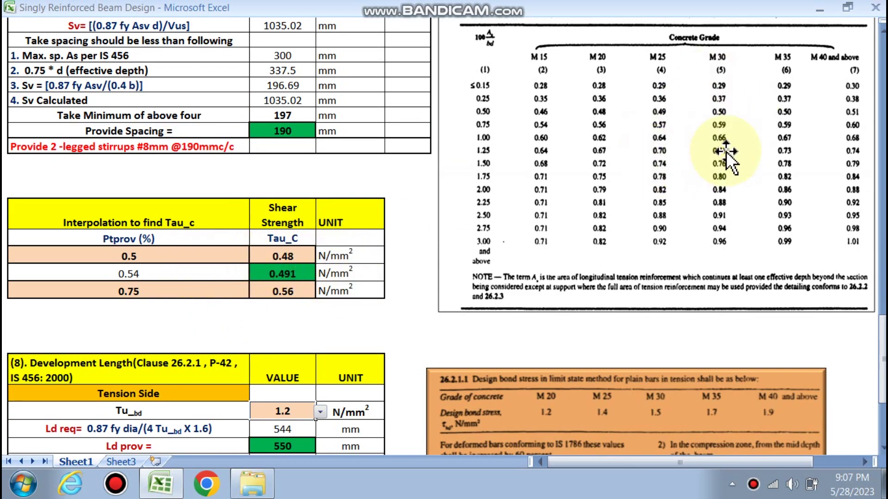
scroll(653, 129, "up", 3)
scroll(574, 226, "down", 7)
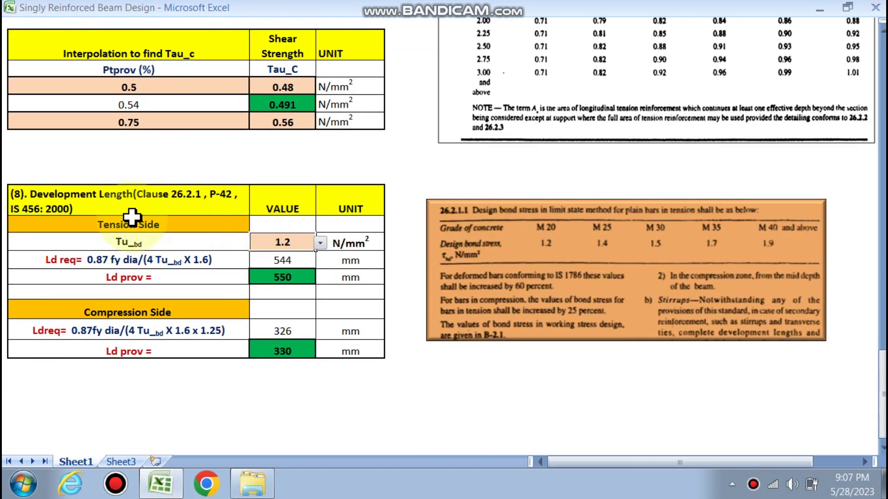
scroll(564, 251, "up", 12)
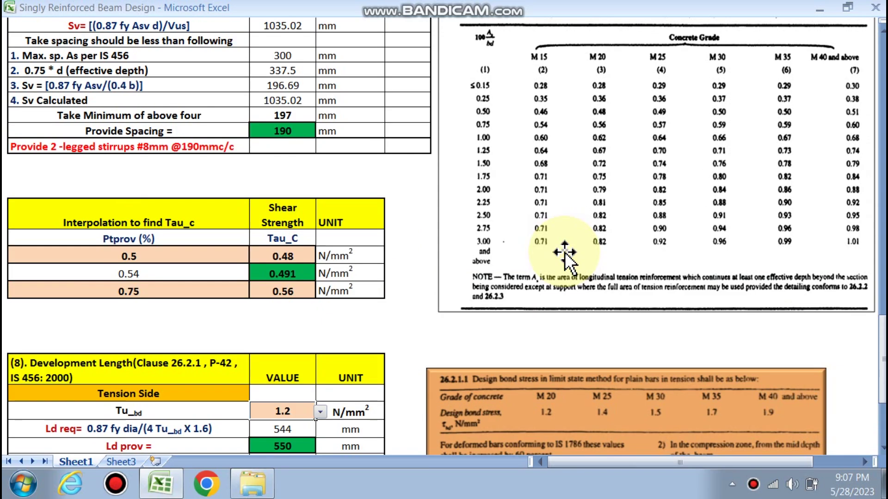
scroll(564, 252, "up", 14)
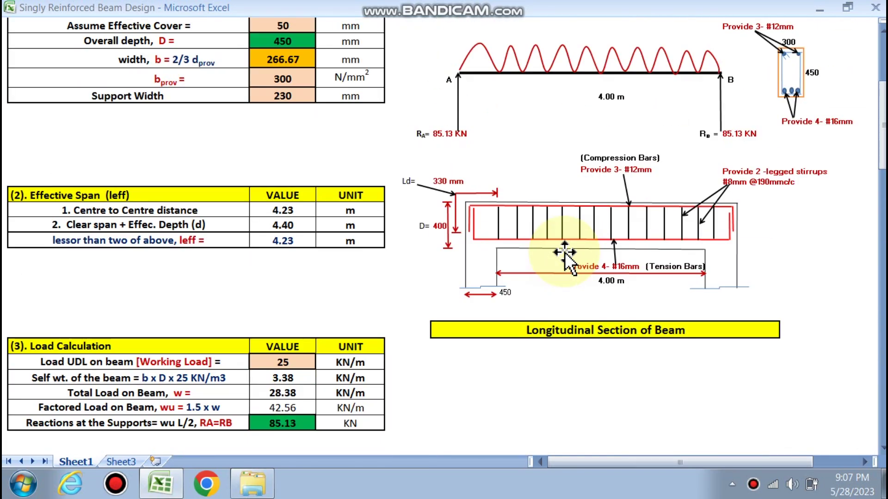
scroll(564, 252, "up", 3)
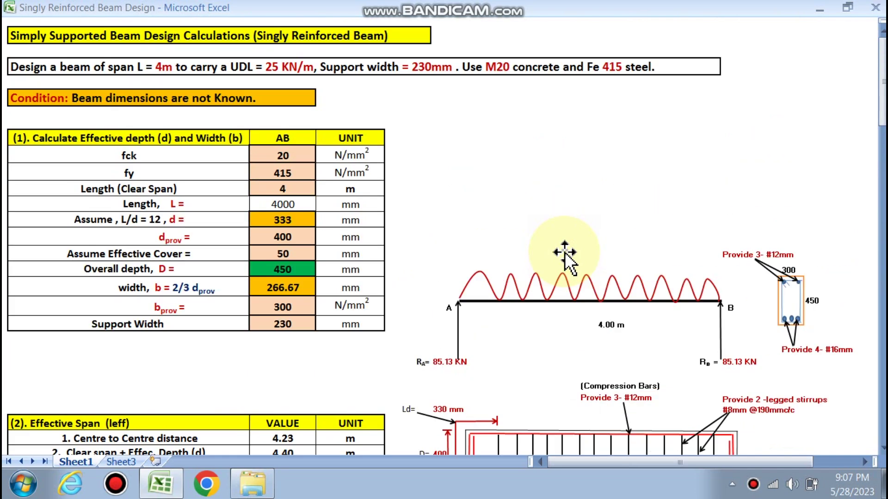